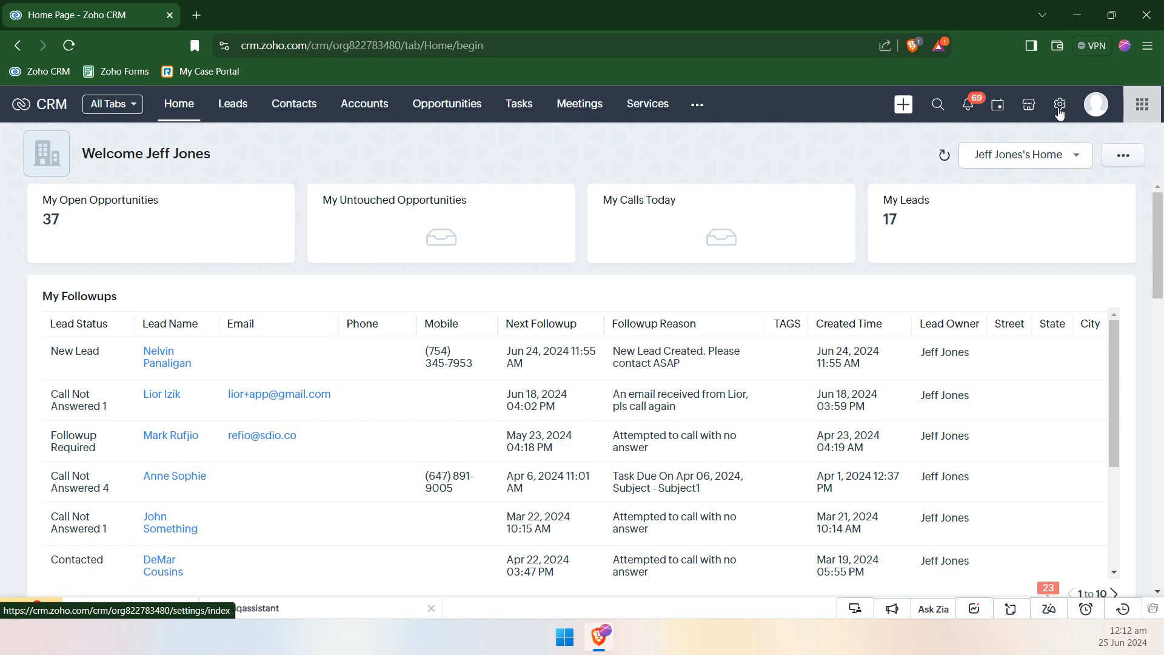
# - Open the list of installed Marketplace extensions in the CRM setup
pyautogui.click(1060, 105)
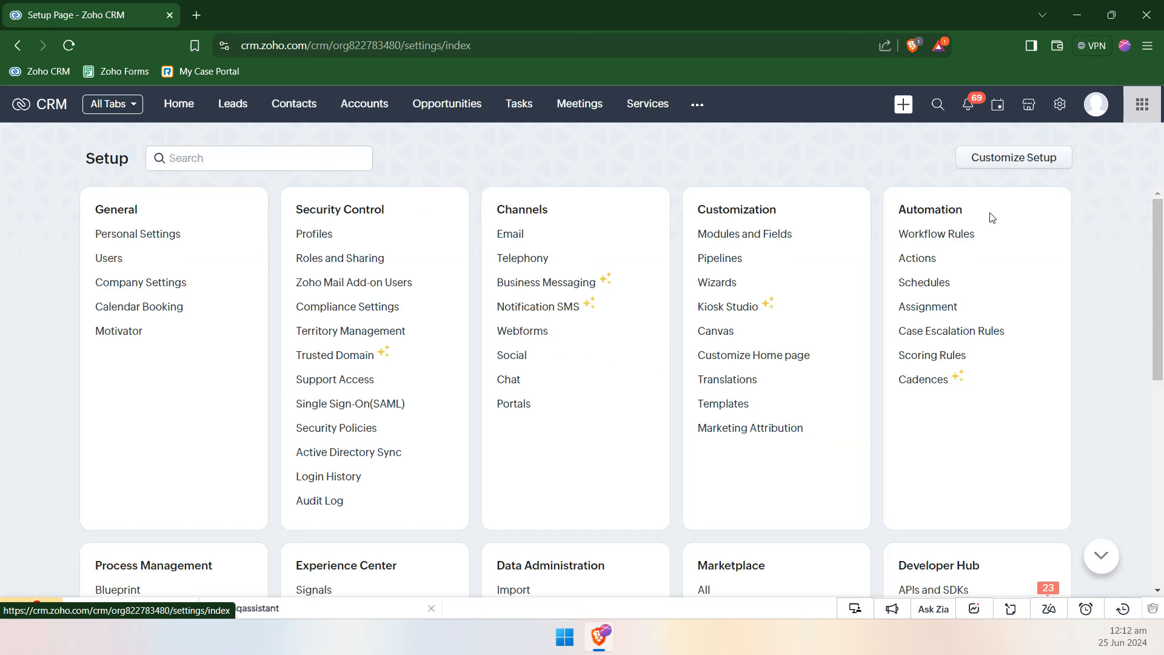
pyautogui.scroll(-5, 692, 330)
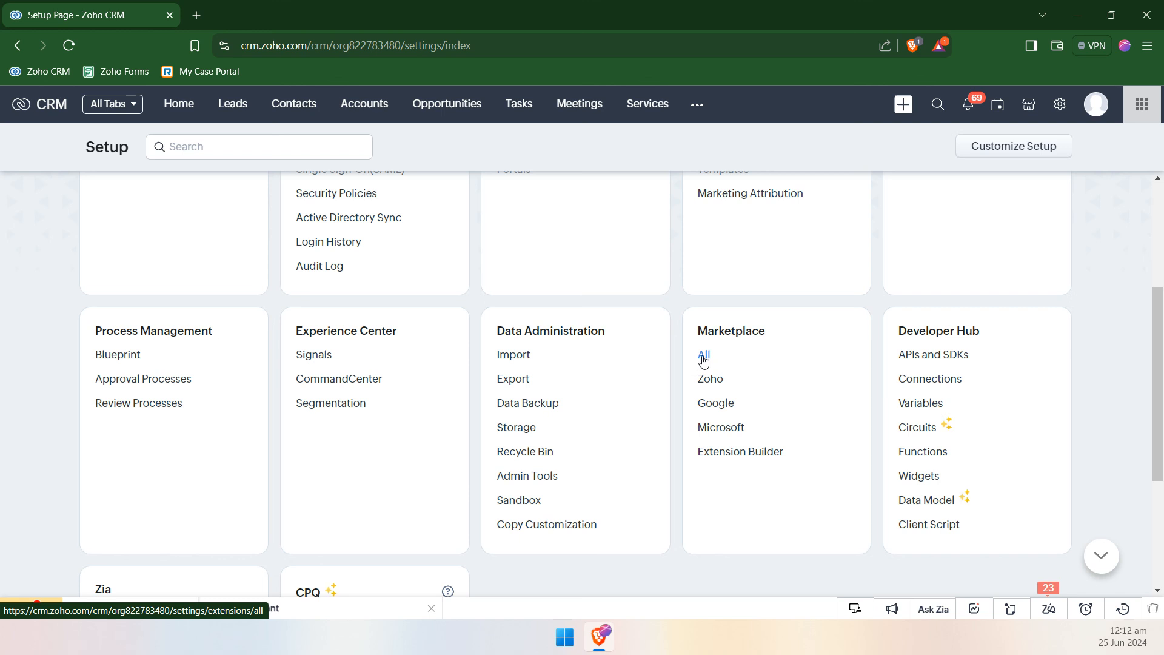
pyautogui.click(708, 355)
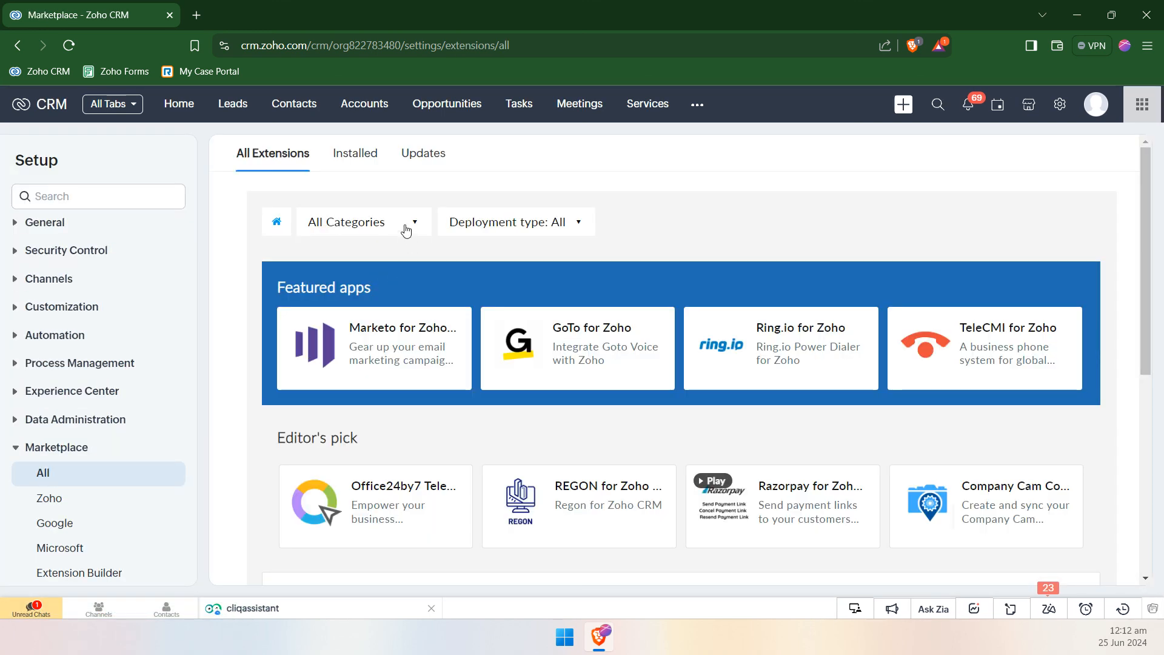
pyautogui.click(350, 158)
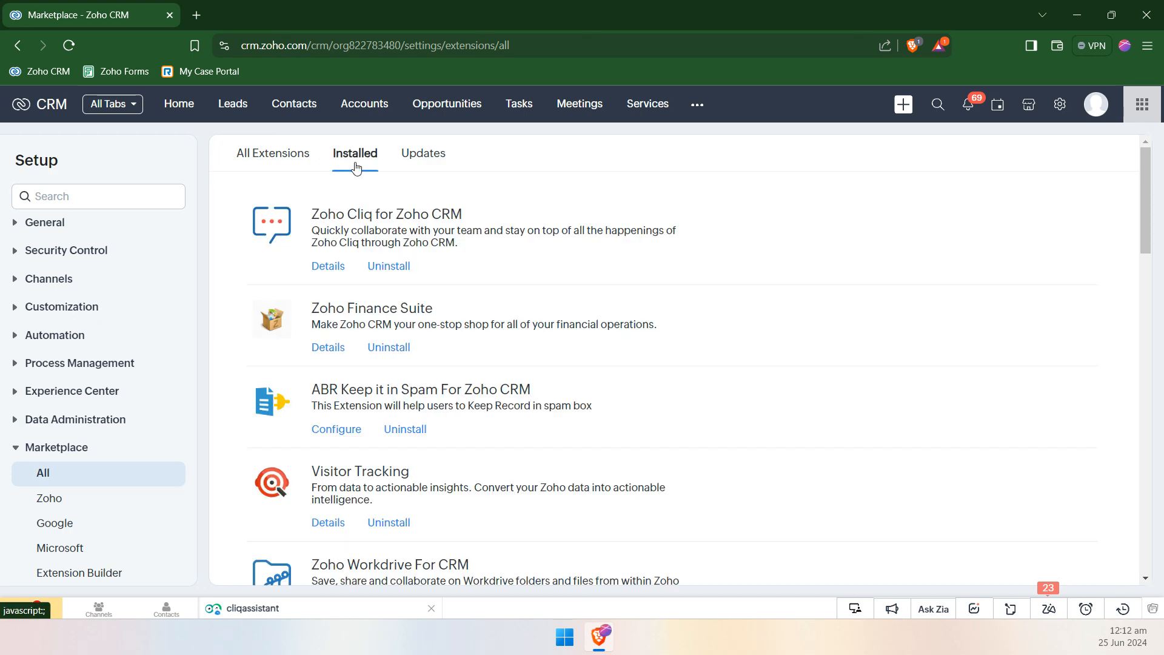
# - Find ABR Smart Account Relationship Builder For Zoho CRM among the installed extensions and open its details through Configure
pyautogui.scroll(-10, 609, 328)
pyautogui.scroll(-1, 609, 325)
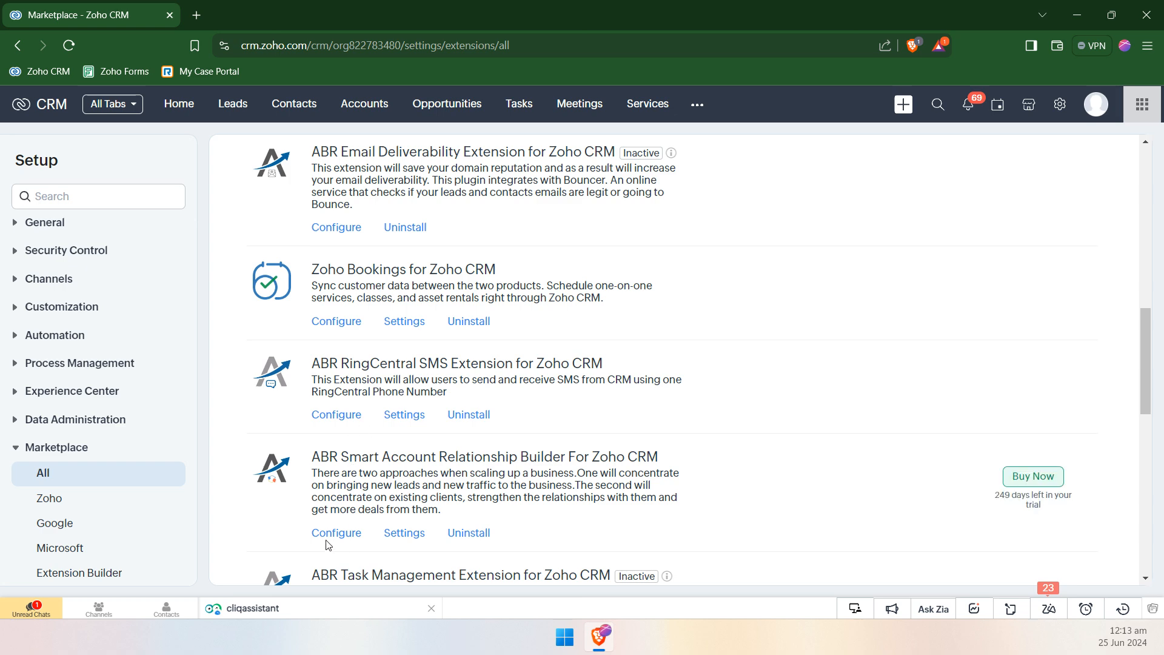
pyautogui.click(350, 480)
pyautogui.scroll(5, 572, 365)
pyautogui.scroll(6, 625, 355)
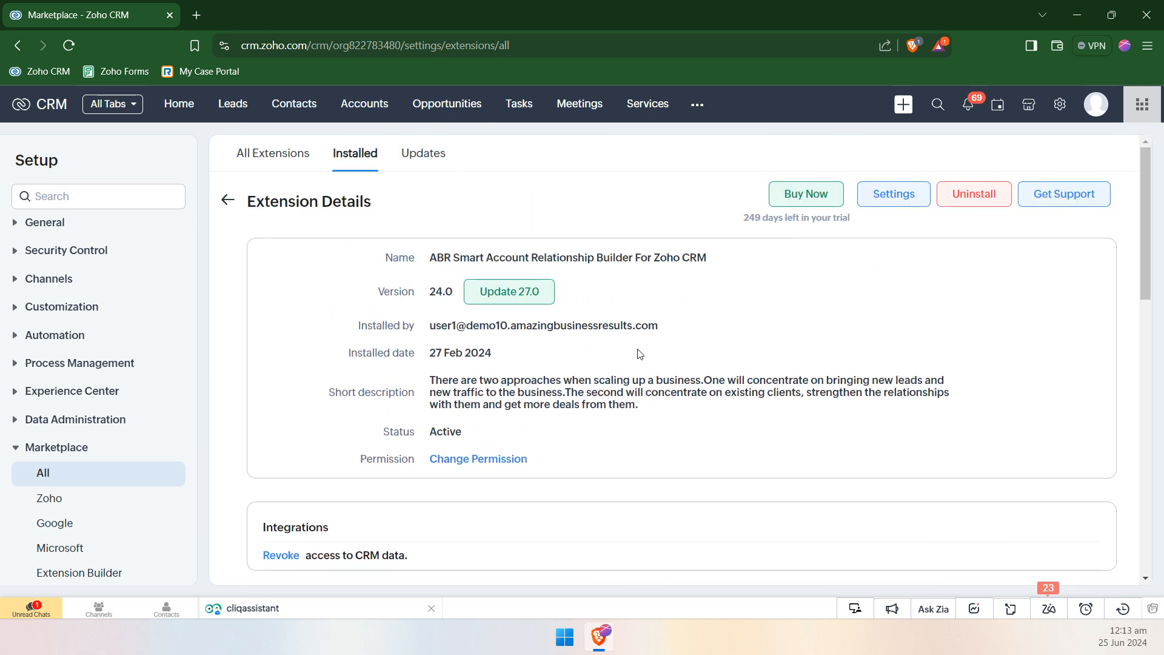
pyautogui.scroll(-1, 644, 343)
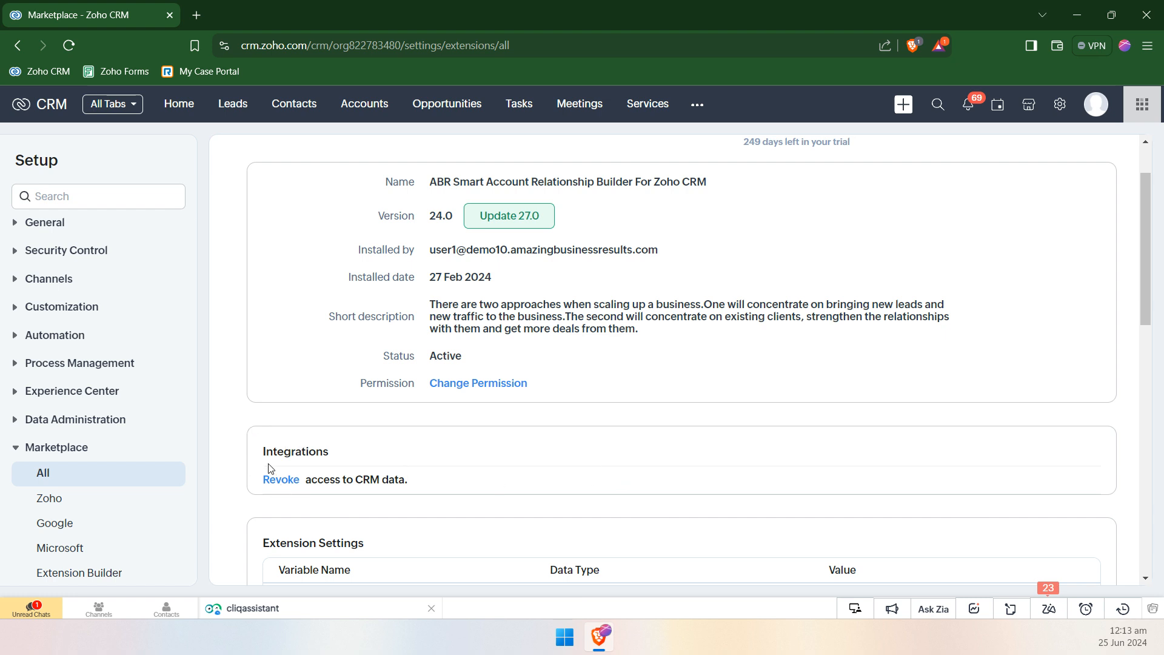
pyautogui.scroll(1, 592, 455)
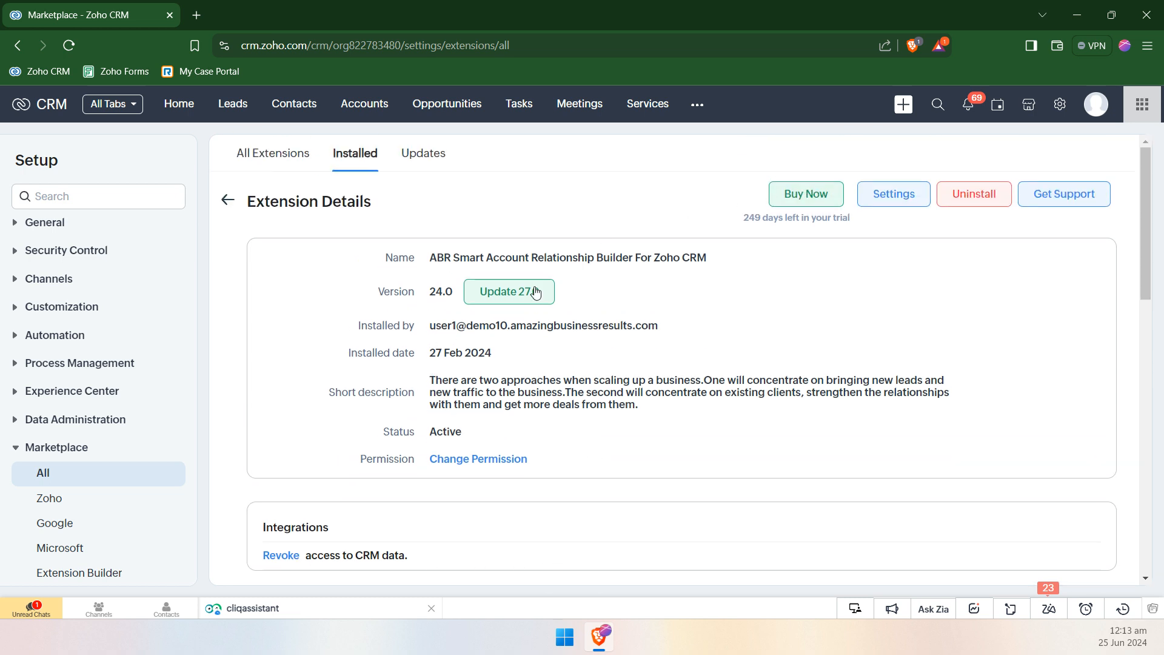
# - Open the settings of the ABR Smart Account Relationship Builder extension and examine the Cliq Notification Bot Name field
pyautogui.click(906, 200)
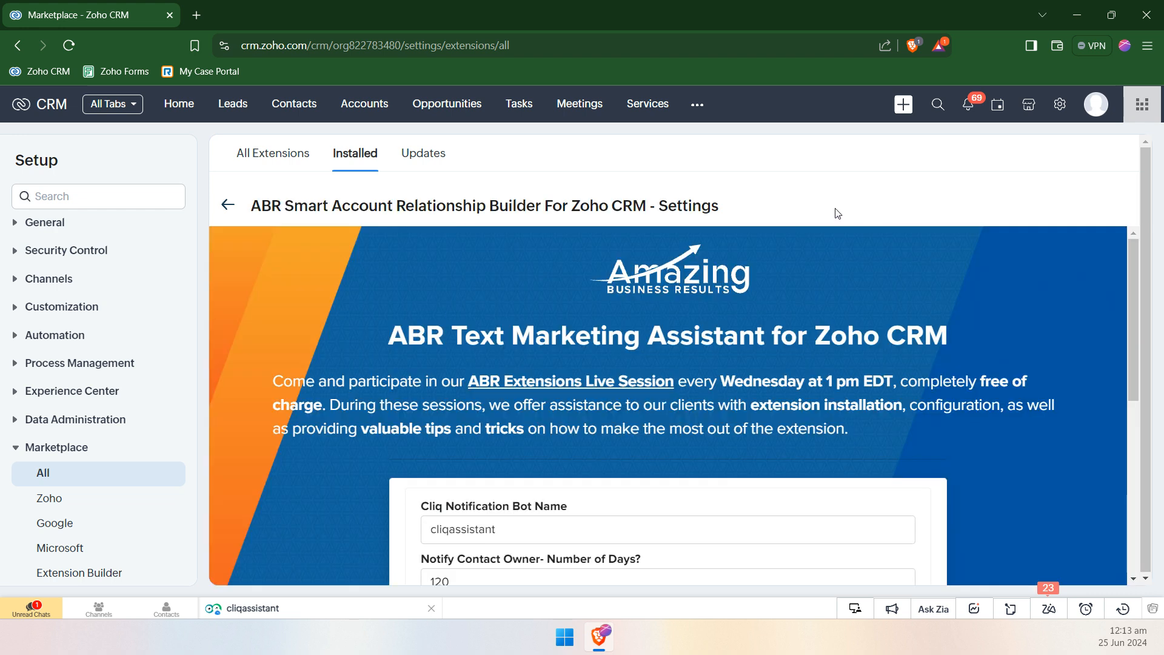
pyautogui.scroll(-1, 746, 387)
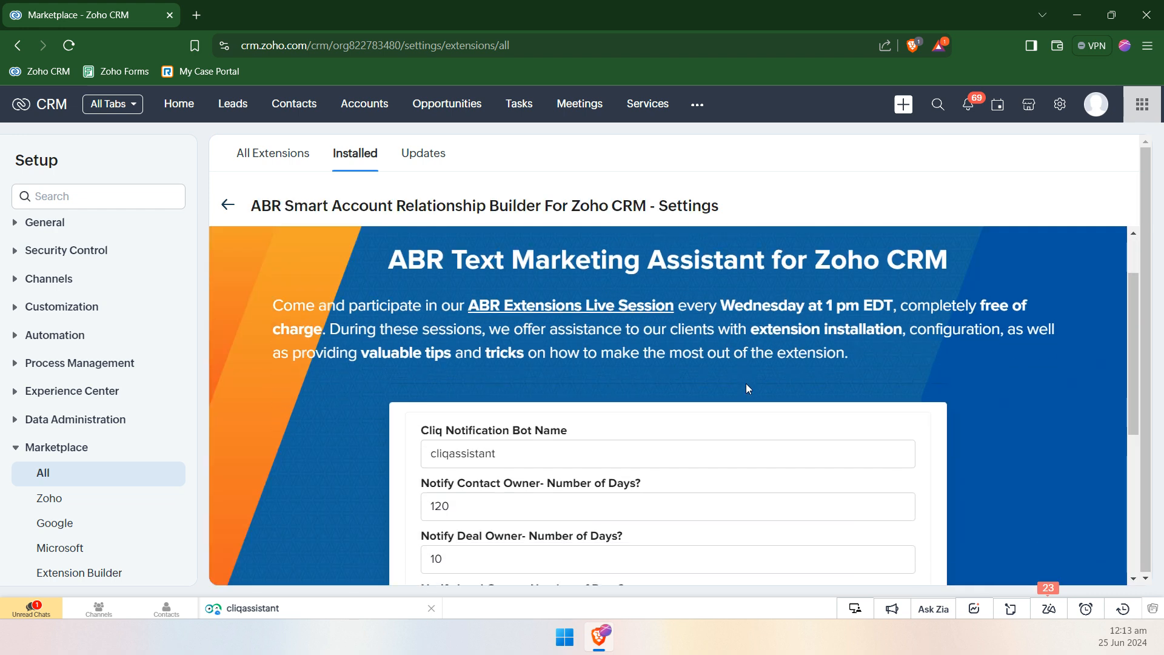
pyautogui.scroll(-2, 747, 385)
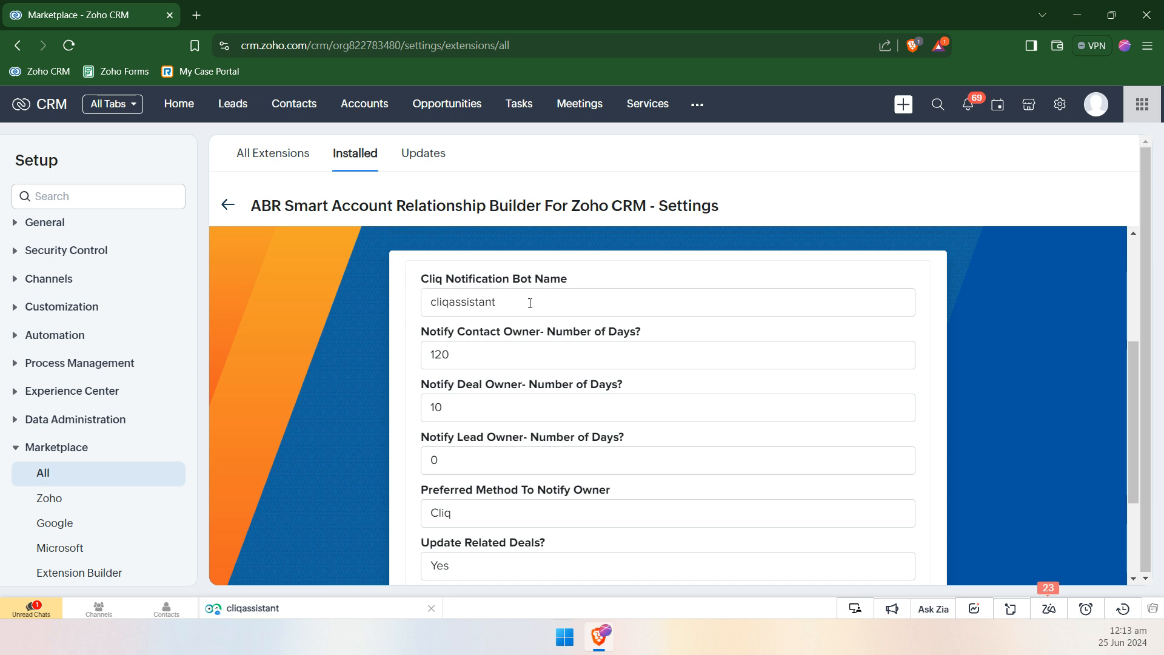
pyautogui.moveTo(530, 303); pyautogui.dragTo(378, 314)
pyautogui.click(469, 279)
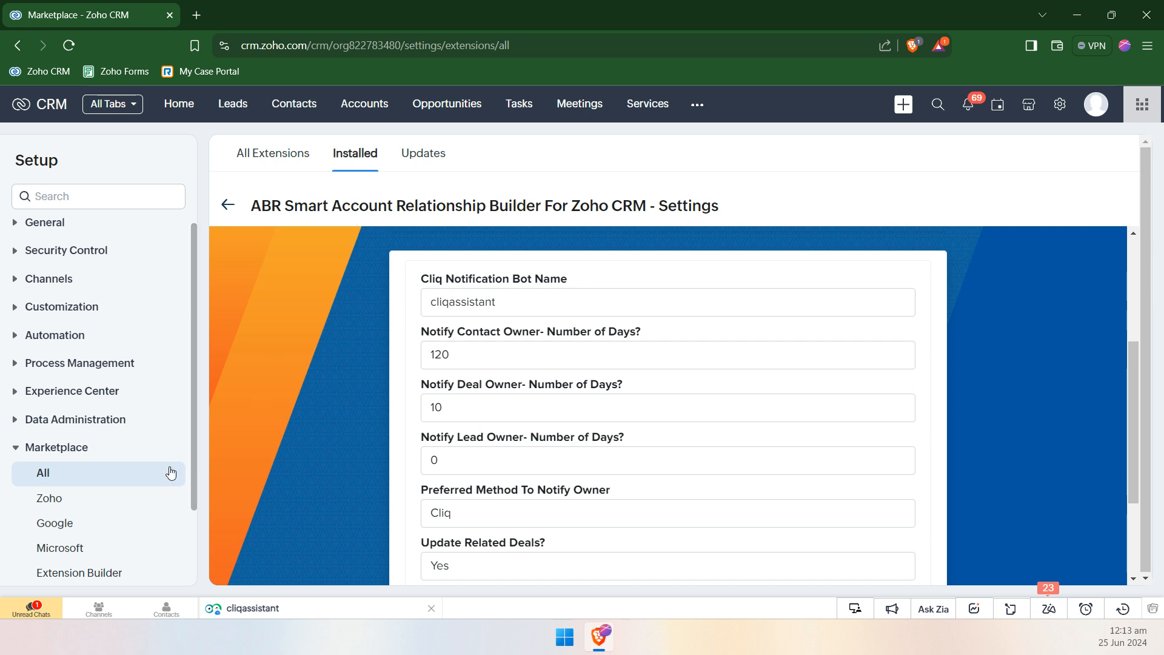
# - Look at the unread Cliq chats and the cliqassistant bot conversation, and minimize both chat windows
pyautogui.click(43, 617)
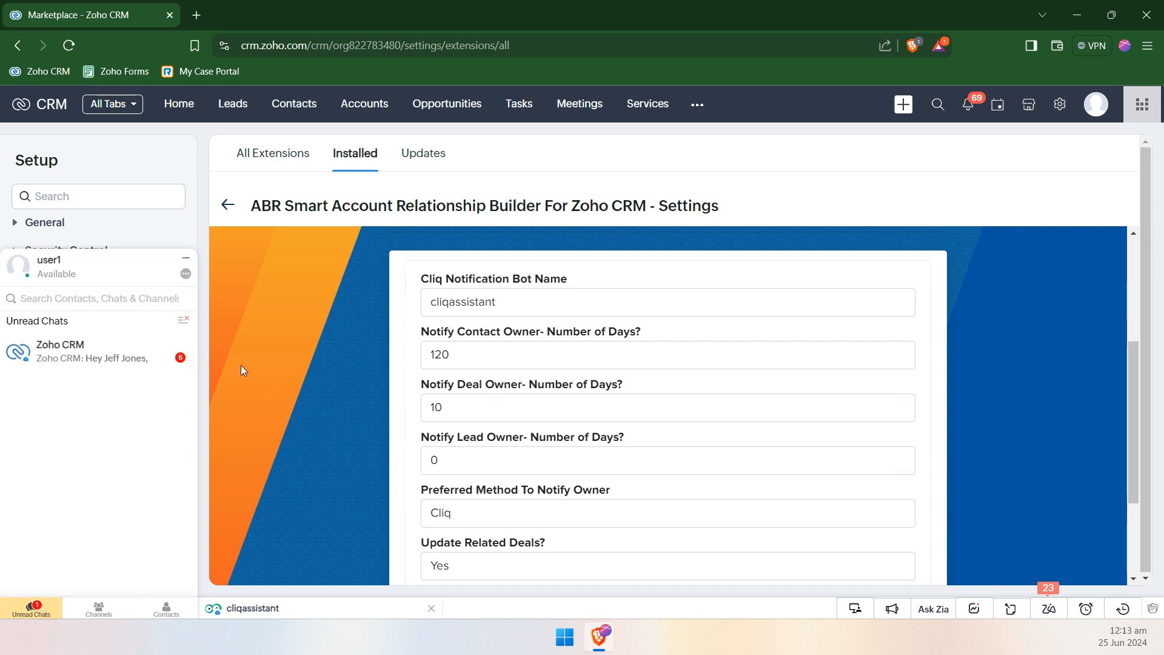
pyautogui.click(265, 609)
pyautogui.click(186, 259)
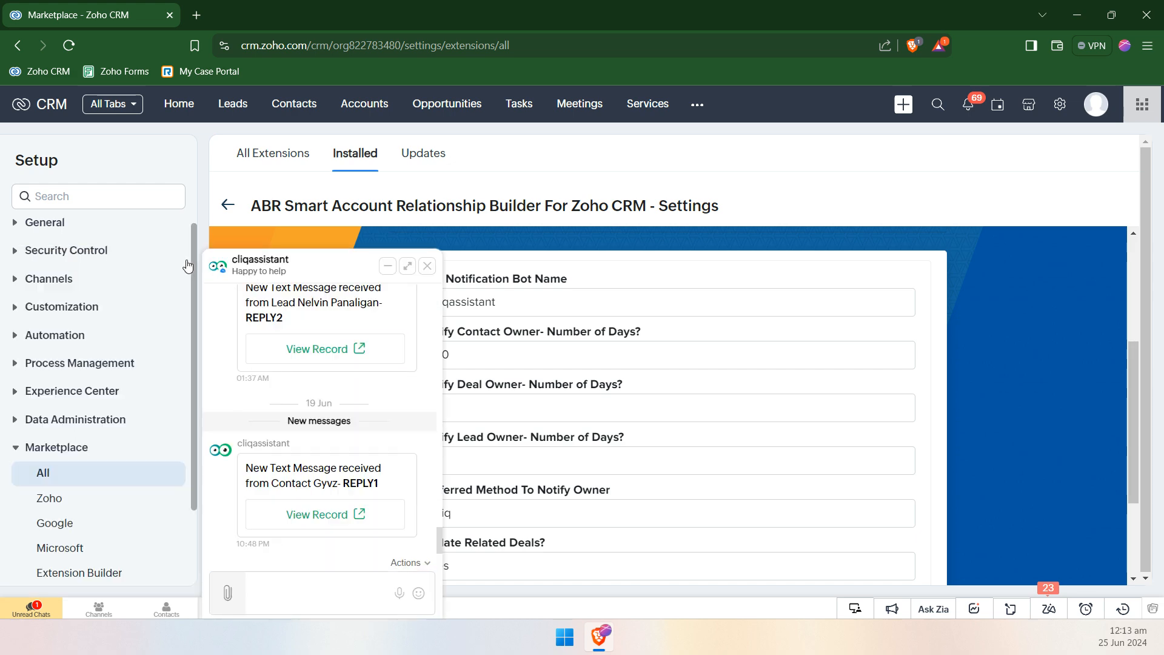
pyautogui.click(388, 266)
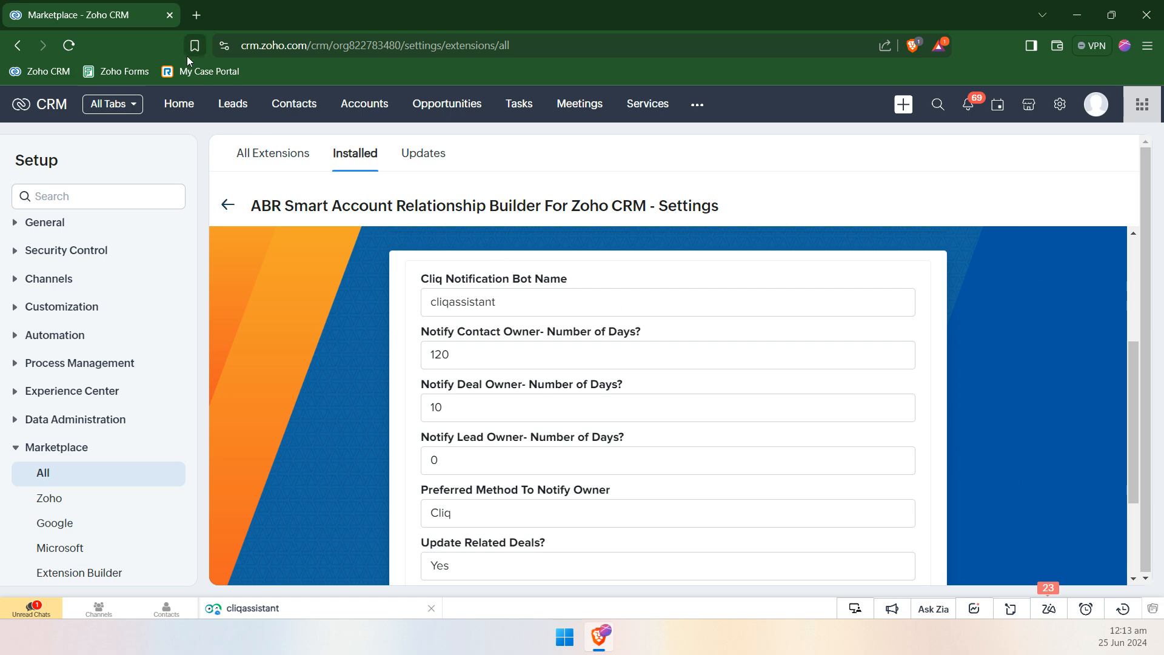
# - Switch to Zoho Cliq in a new browser tab and open the Bots & Tools page from the profile
pyautogui.click(197, 19)
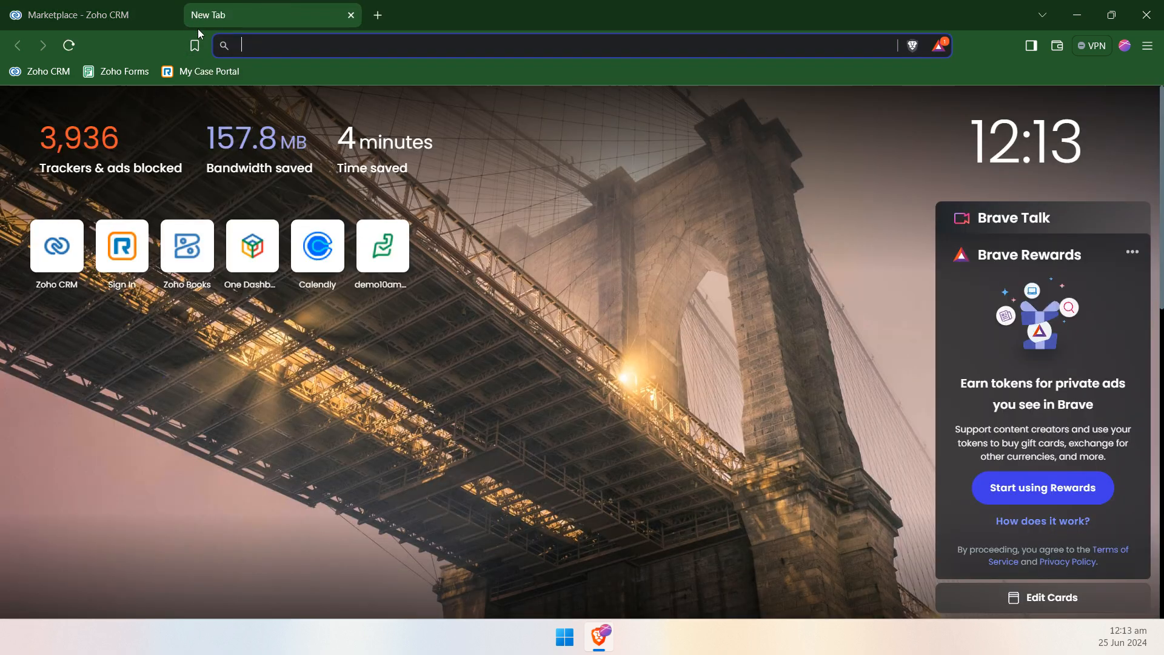
pyautogui.write('cliq')
pyautogui.press('Return')
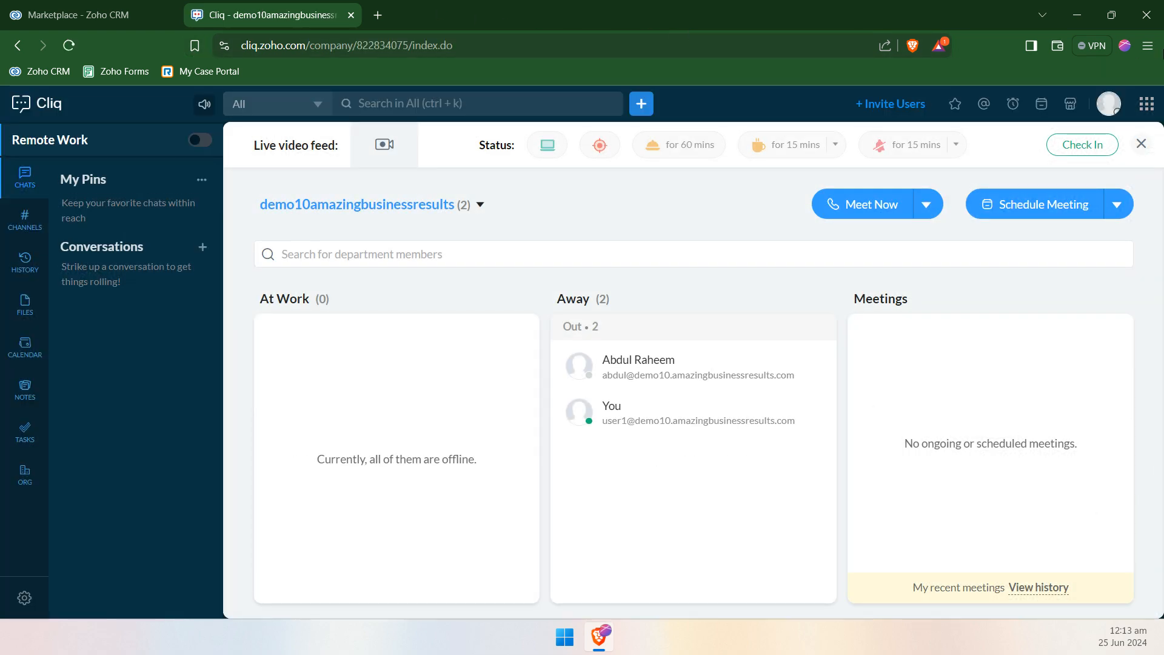
pyautogui.click(1109, 104)
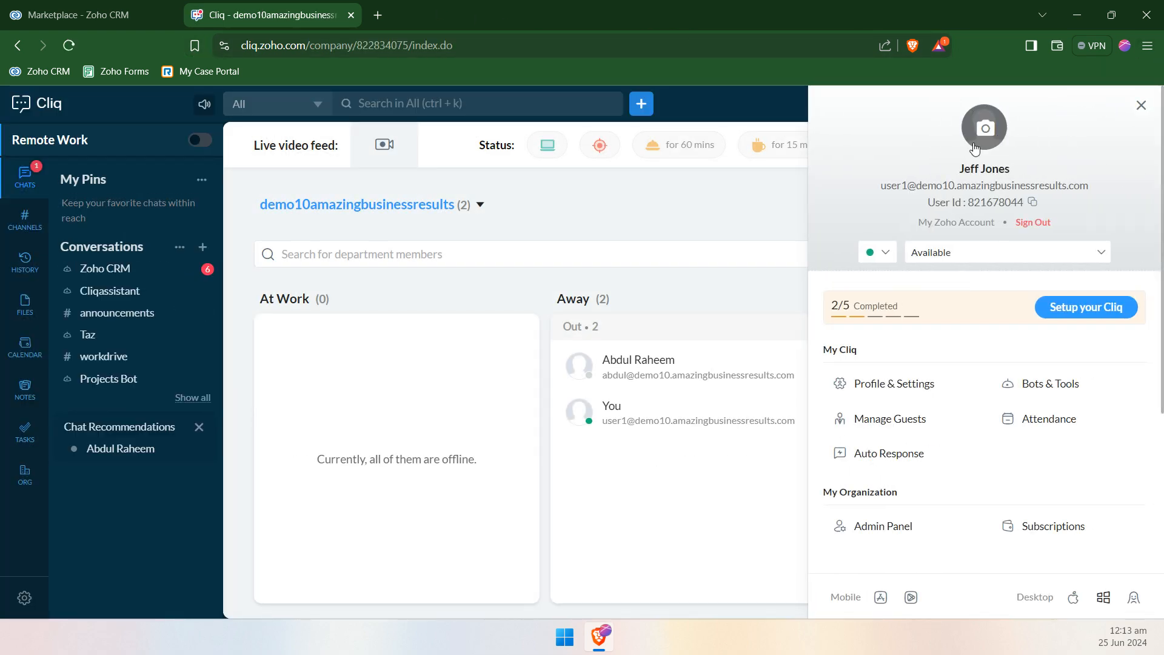
pyautogui.click(1046, 386)
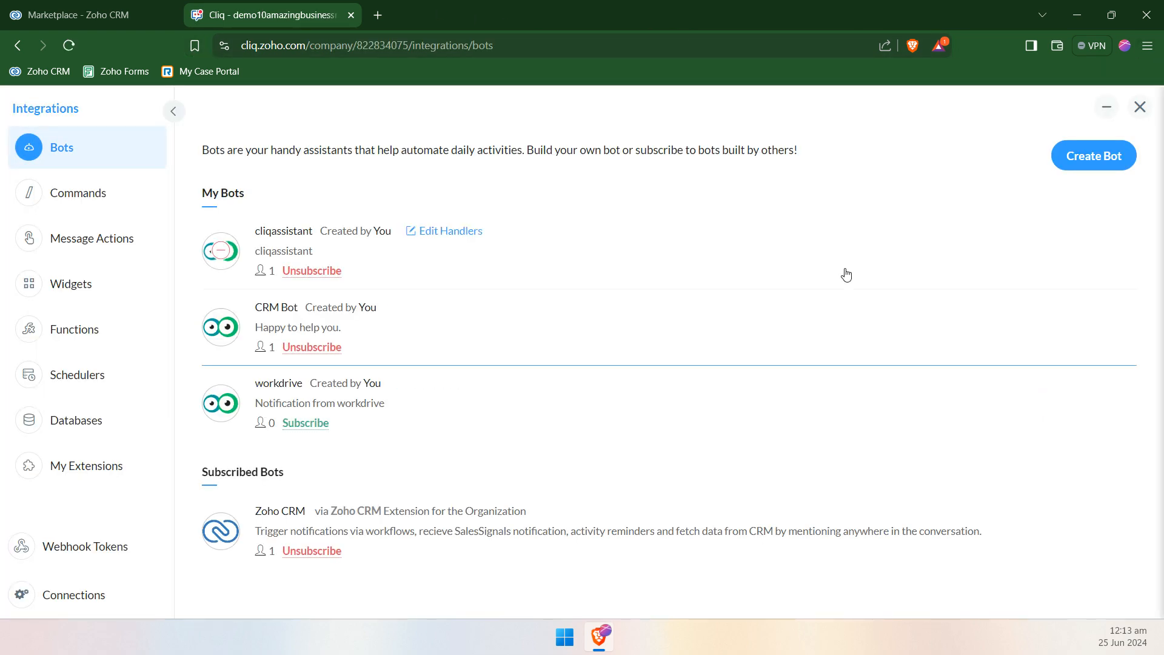
# - Start creating a new Cliq bot with abrbot as both its name and its description
pyautogui.click(1118, 158)
pyautogui.click(323, 208)
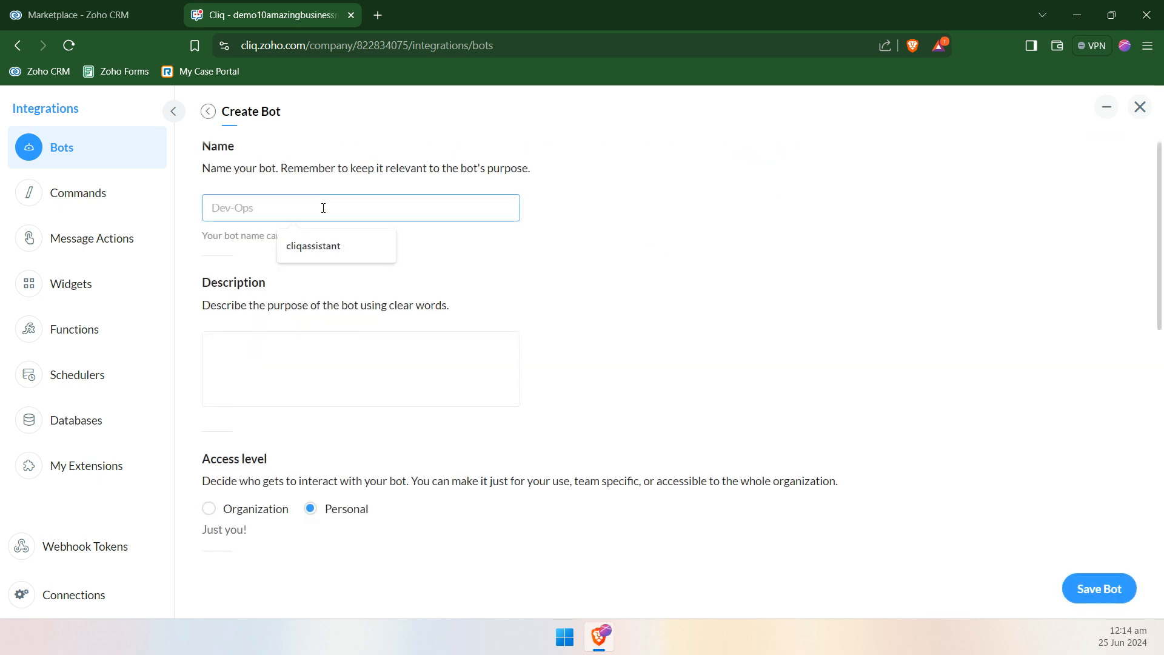
pyautogui.write('abrbot')
pyautogui.hotkey('ctrl', 'a')
pyautogui.hotkey('ctrl', 'c')
pyautogui.scroll(-1, 286, 336)
pyautogui.click(349, 292)
pyautogui.hotkey('ctrl', 'v')
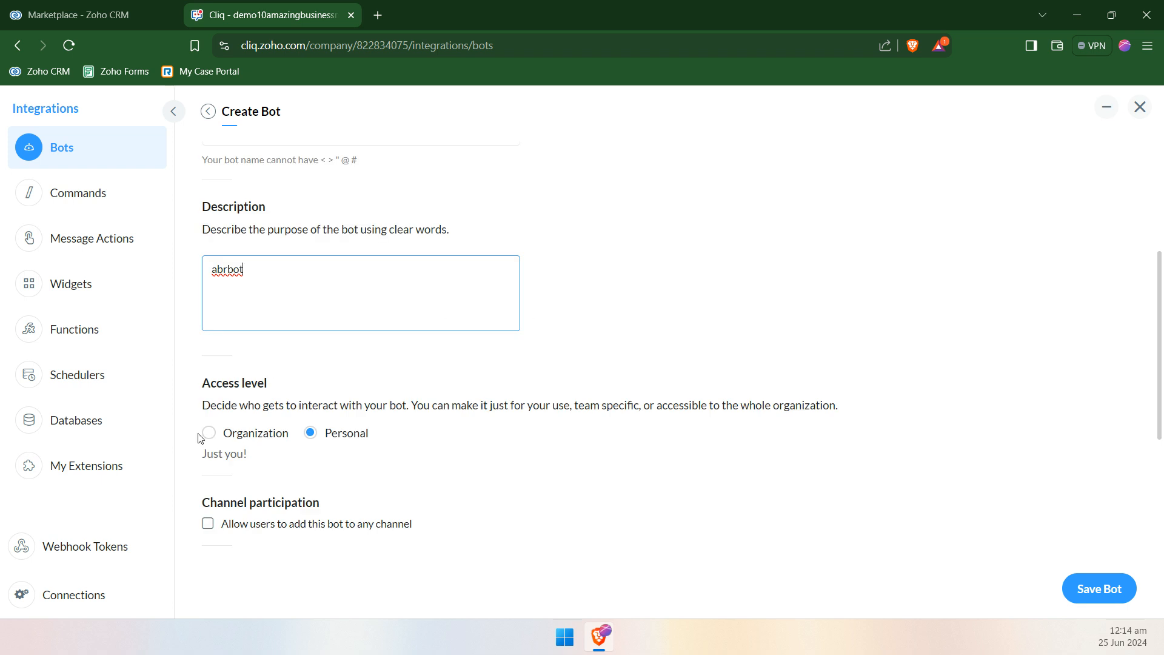
# - Set the new bot's access level to Organization, review the remaining bot options and close the form without saving
pyautogui.moveTo(202, 390); pyautogui.dragTo(385, 385)
pyautogui.click(385, 385)
pyautogui.scroll(1, 285, 379)
pyautogui.scroll(-1, 285, 379)
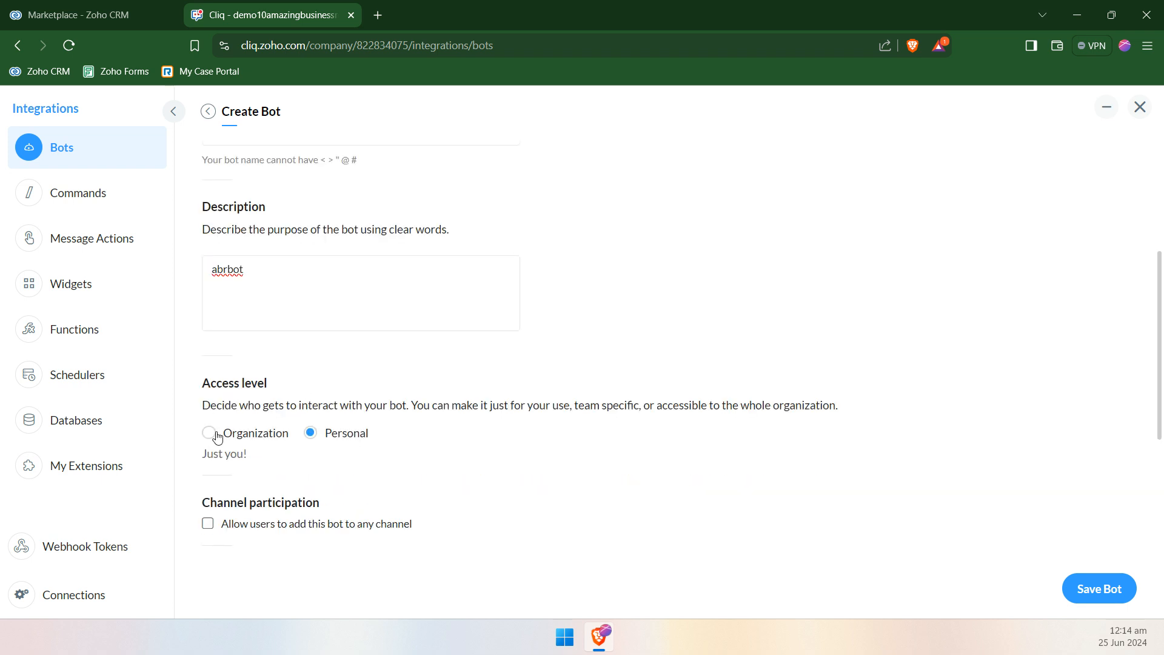
pyautogui.click(211, 432)
pyautogui.scroll(-3, 343, 379)
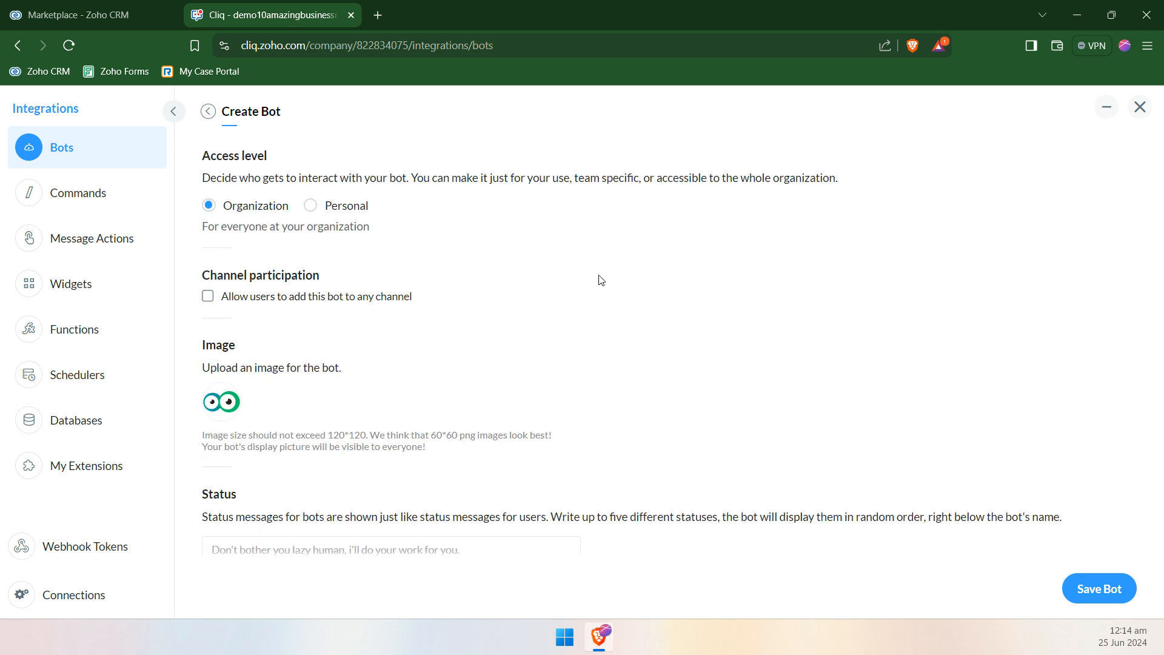
pyautogui.scroll(-2, 665, 288)
pyautogui.scroll(-1, 665, 288)
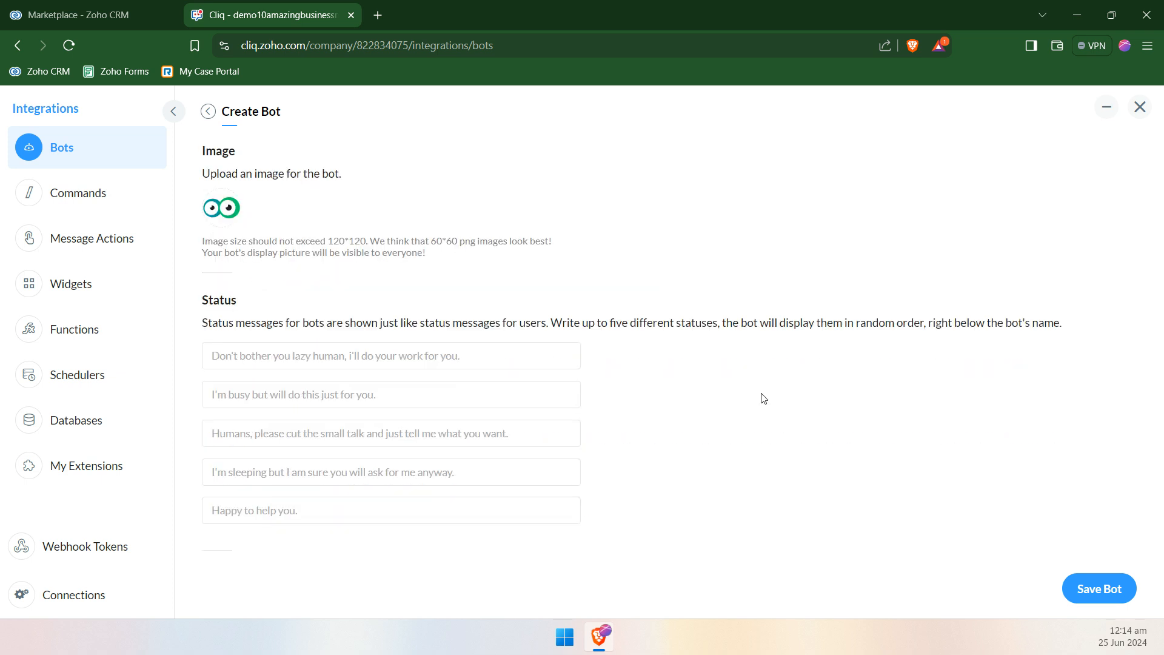
pyautogui.click(1140, 106)
# - Back in Zoho CRM, try abrbot as the Cliq Notification Bot Name and undo the entry
pyautogui.click(78, 15)
pyautogui.tripleClick(511, 307)
pyautogui.hotkey('ctrl', 'v')
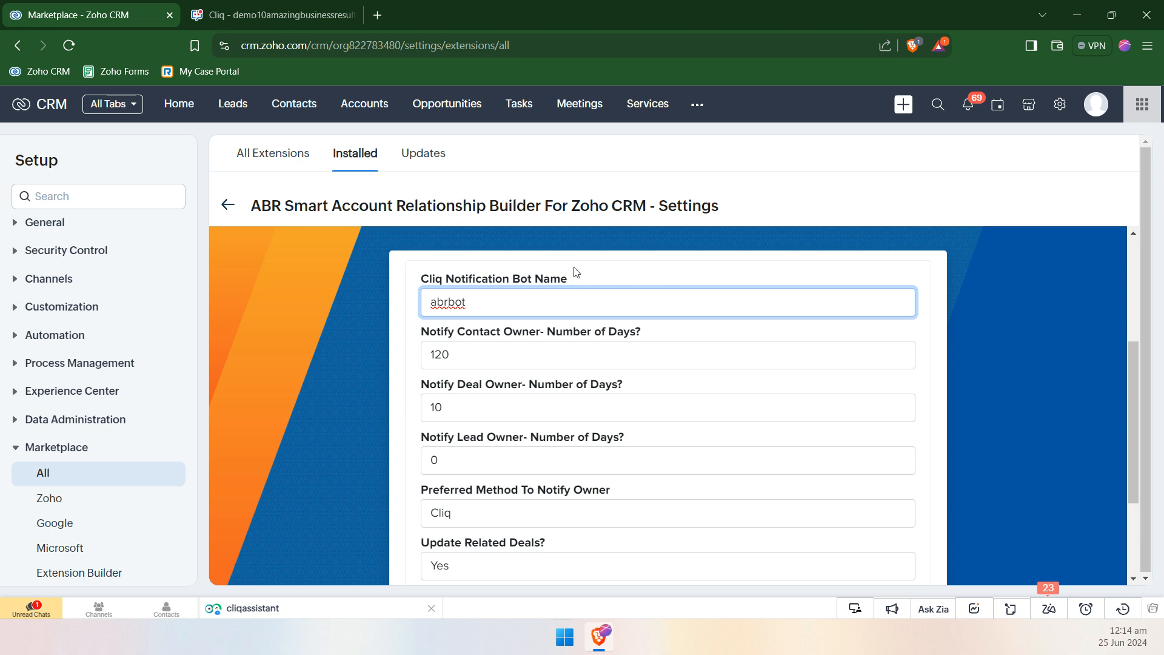
pyautogui.hotkey('ctrl', 'z')
pyautogui.click(506, 268)
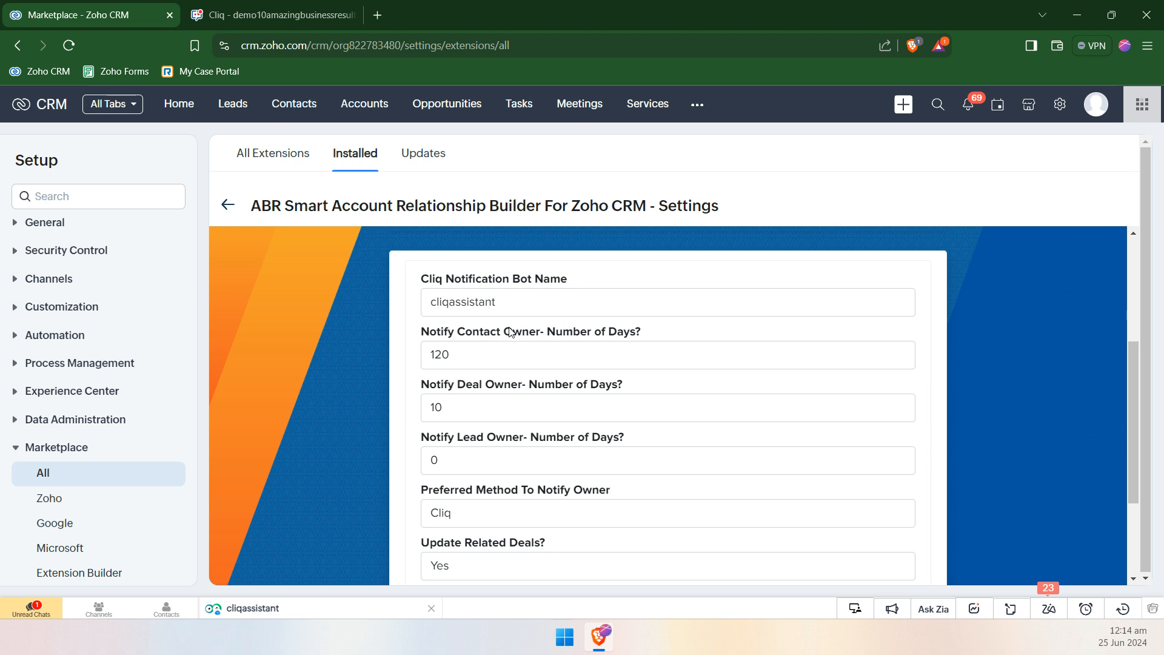
# - Examine the number-of-days settings for notifying contact, deal and lead owners
pyautogui.moveTo(483, 355); pyautogui.dragTo(407, 364)
pyautogui.click(557, 331)
pyautogui.scroll(-2, 537, 336)
pyautogui.moveTo(446, 310); pyautogui.dragTo(518, 313)
pyautogui.click(510, 327)
pyautogui.moveTo(462, 367); pyautogui.dragTo(558, 368)
pyautogui.click(570, 369)
pyautogui.doubleClick(429, 287)
pyautogui.click(442, 313)
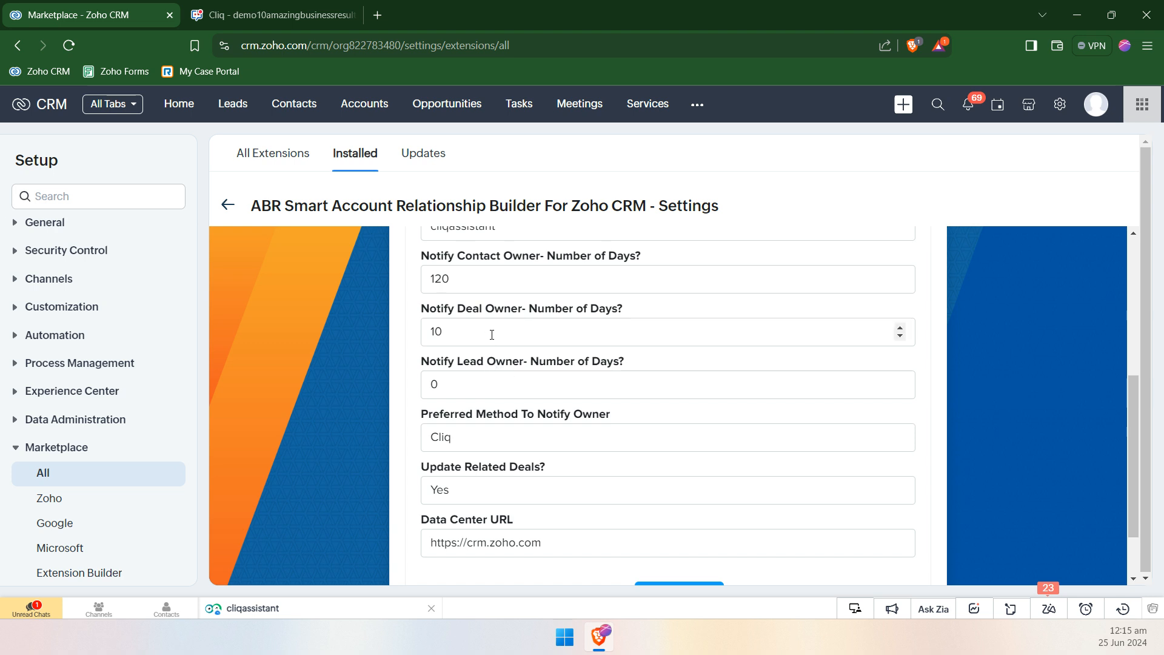
pyautogui.moveTo(537, 309); pyautogui.dragTo(454, 315)
pyautogui.click(455, 317)
# - Try Task as the Preferred Method To Notify Owner, and set it to Email instead
pyautogui.click(596, 442)
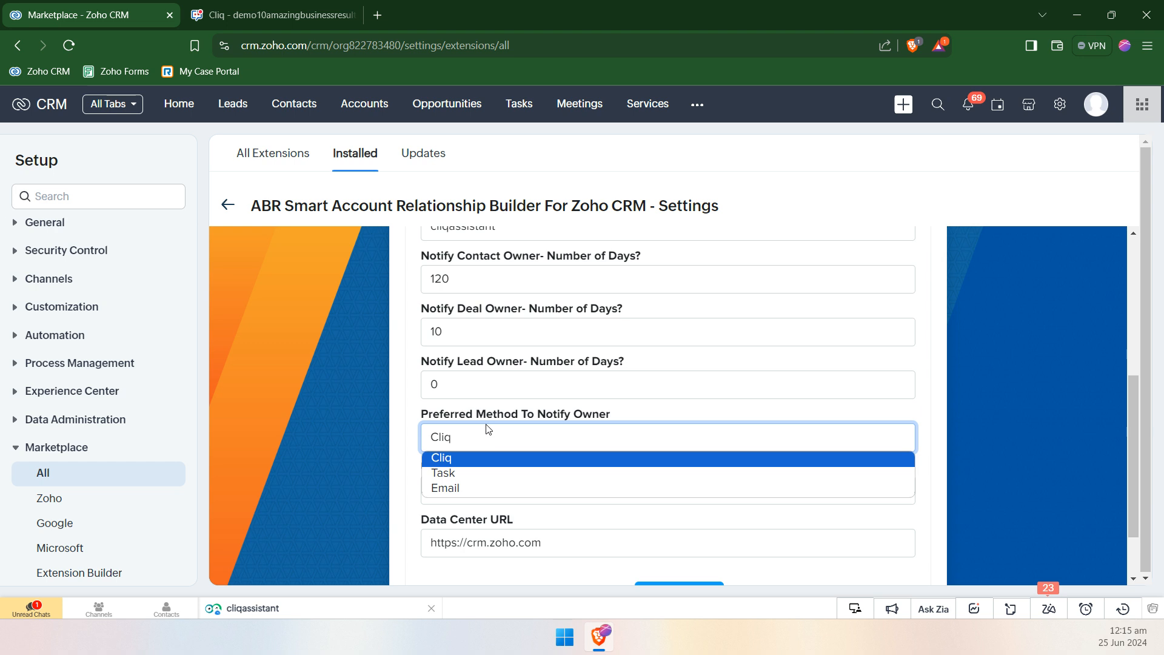
pyautogui.click(495, 473)
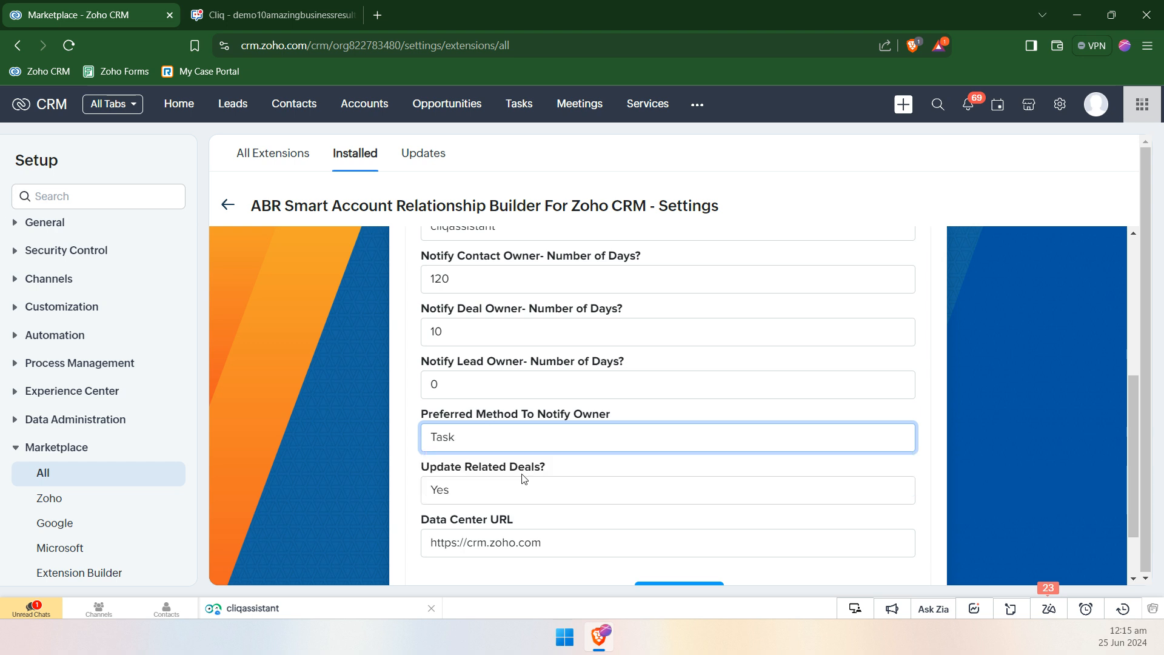
pyautogui.click(502, 443)
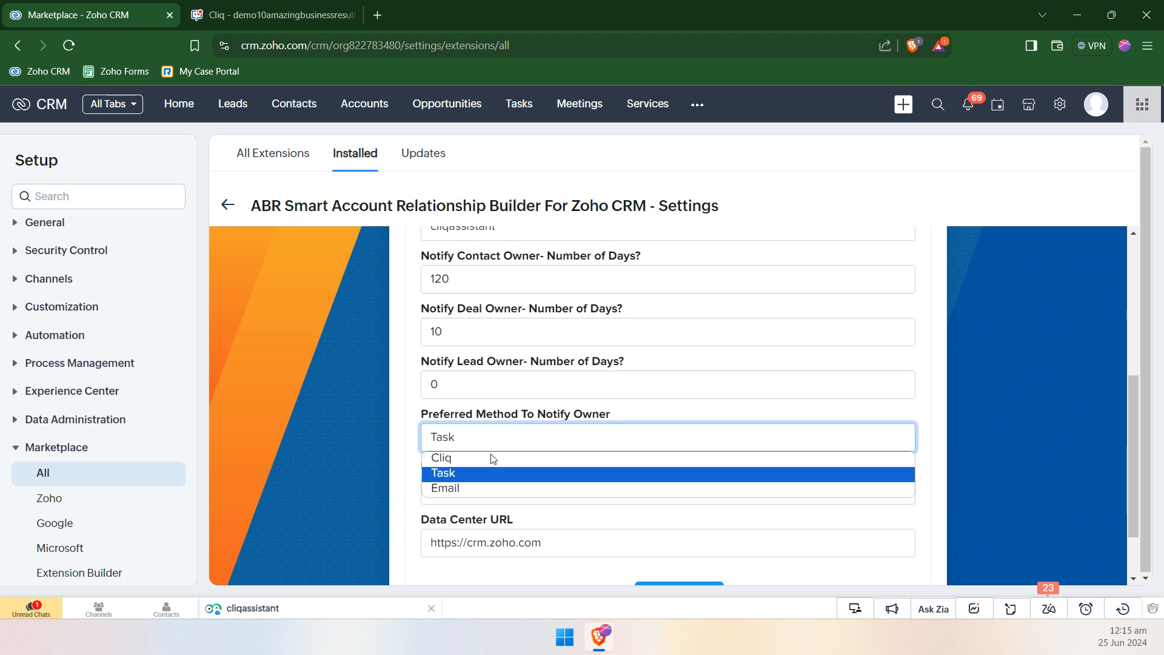
pyautogui.click(479, 484)
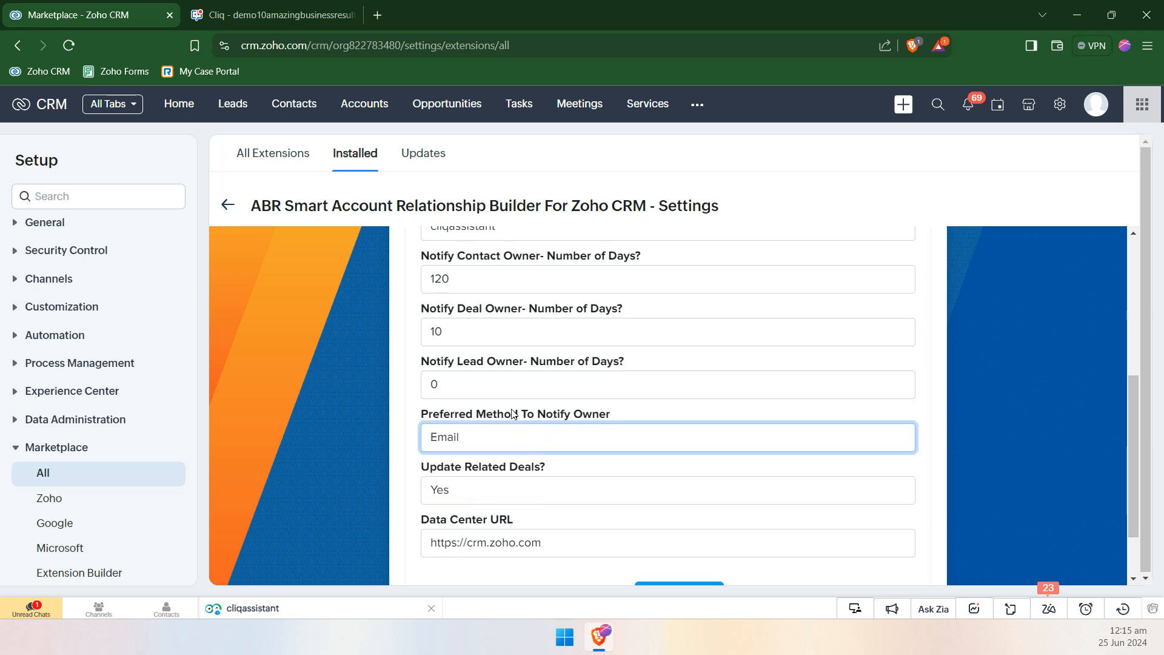
# - Examine the Update Related Deals option in the extension's settings
pyautogui.scroll(-2, 443, 432)
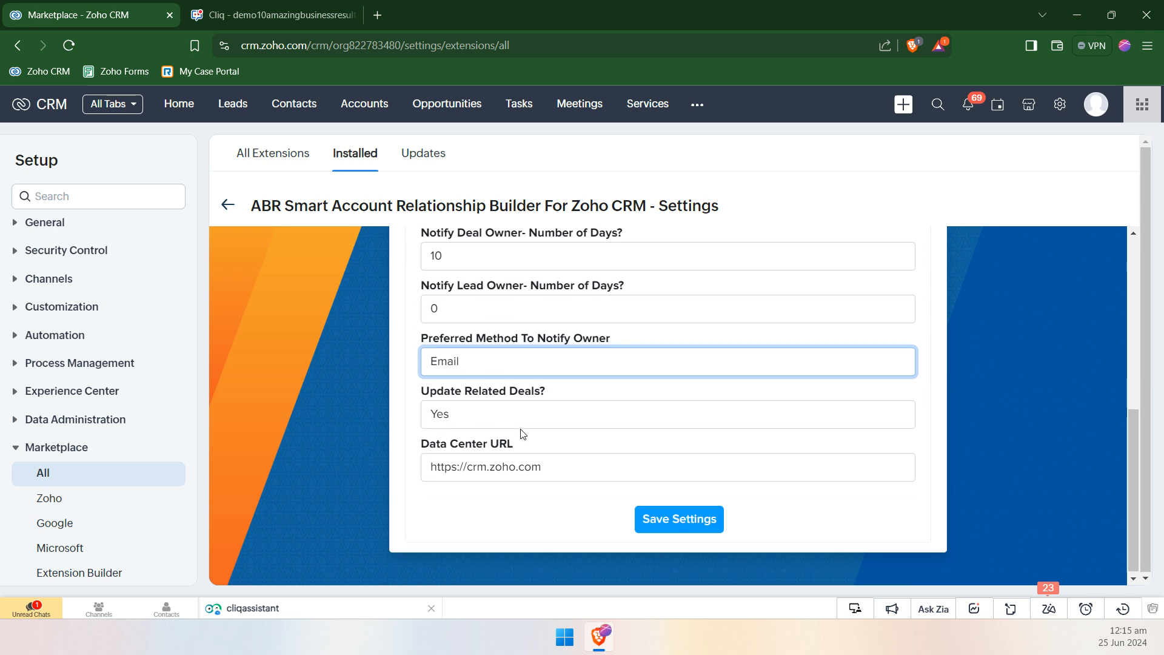
pyautogui.moveTo(534, 393); pyautogui.dragTo(423, 393)
pyautogui.click(544, 391)
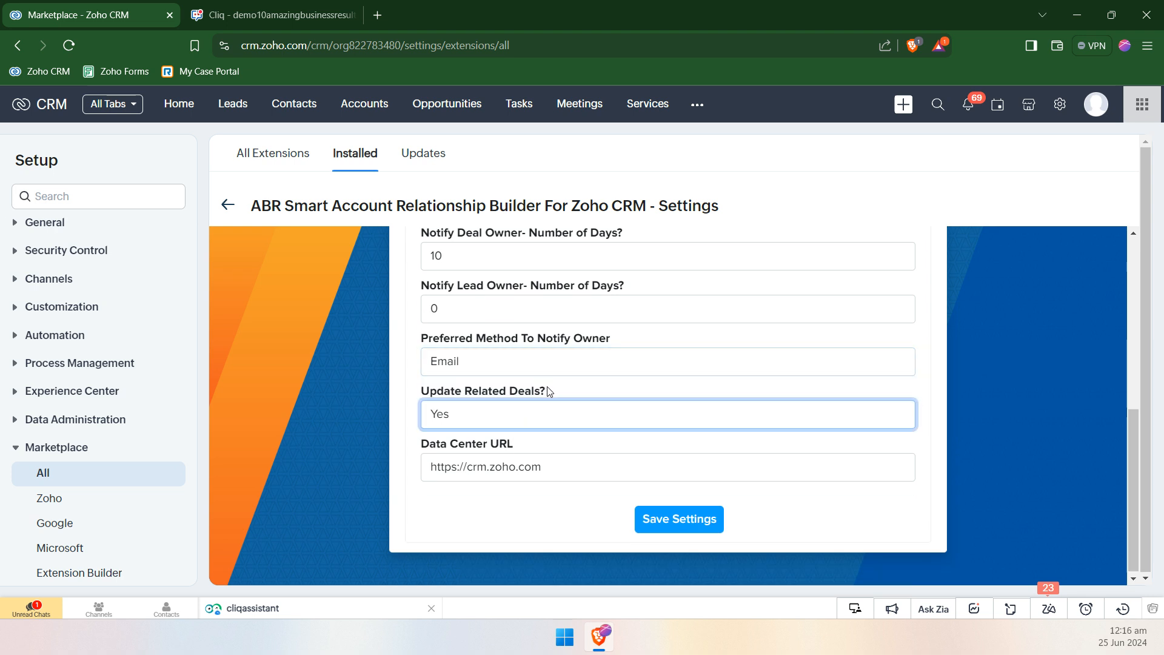
pyautogui.scroll(1, 546, 388)
pyautogui.scroll(1, 510, 405)
pyautogui.scroll(-1, 538, 408)
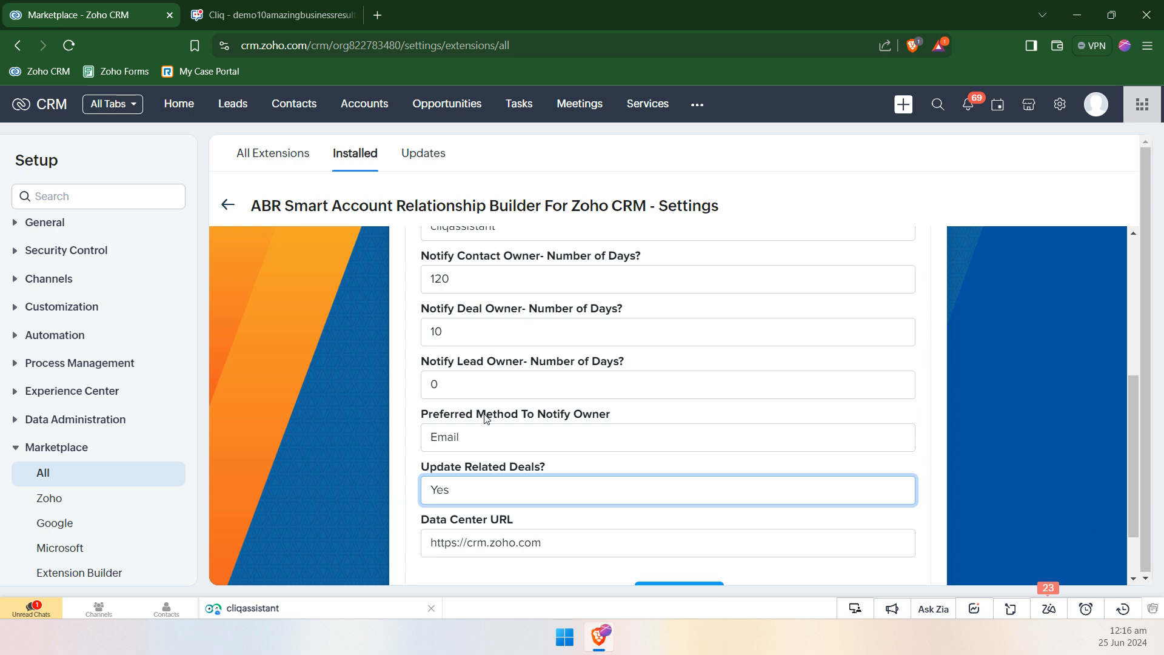
pyautogui.scroll(-1, 703, 550)
pyautogui.click(555, 474)
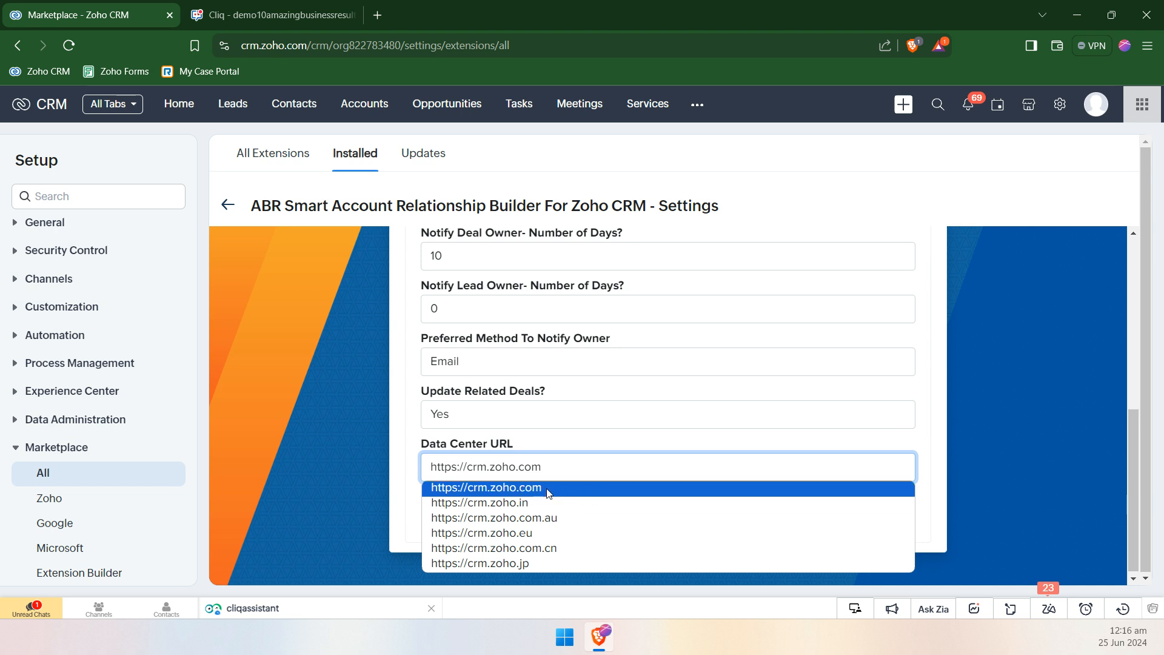
pyautogui.click(570, 461)
pyautogui.click(573, 455)
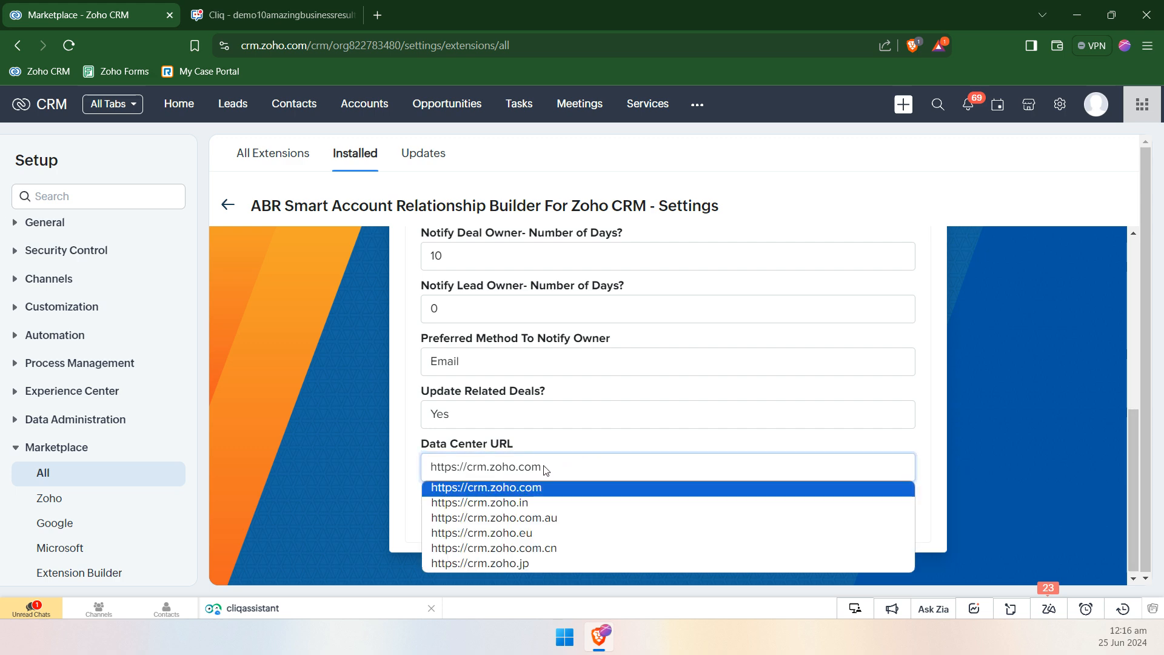
pyautogui.click(592, 476)
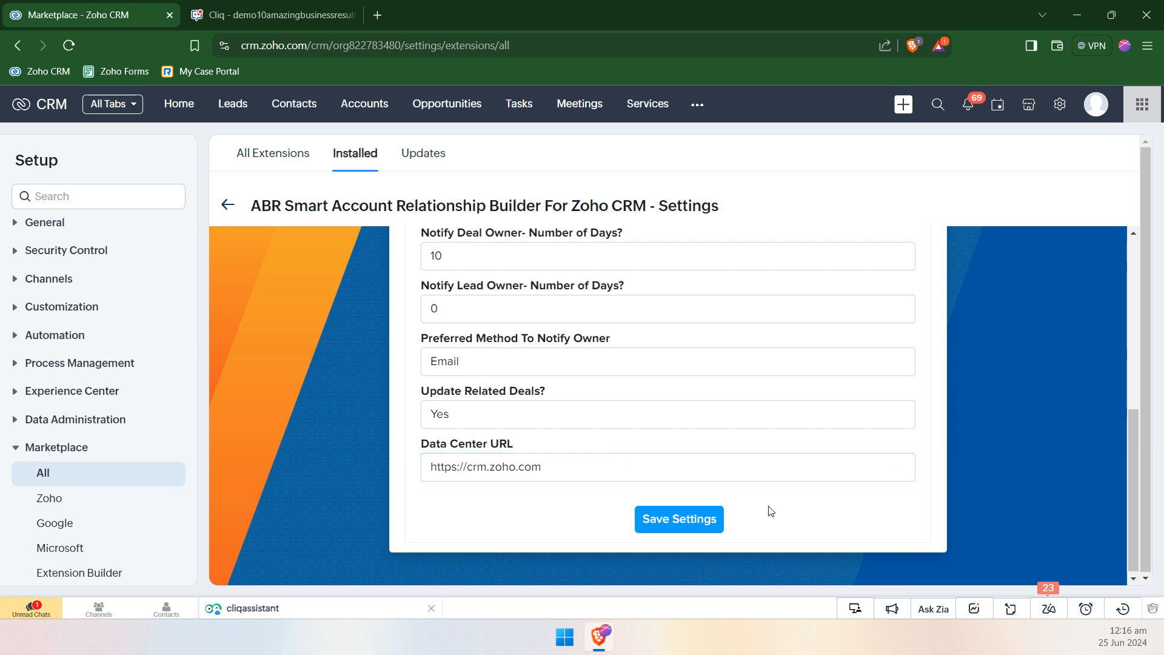
pyautogui.click(680, 520)
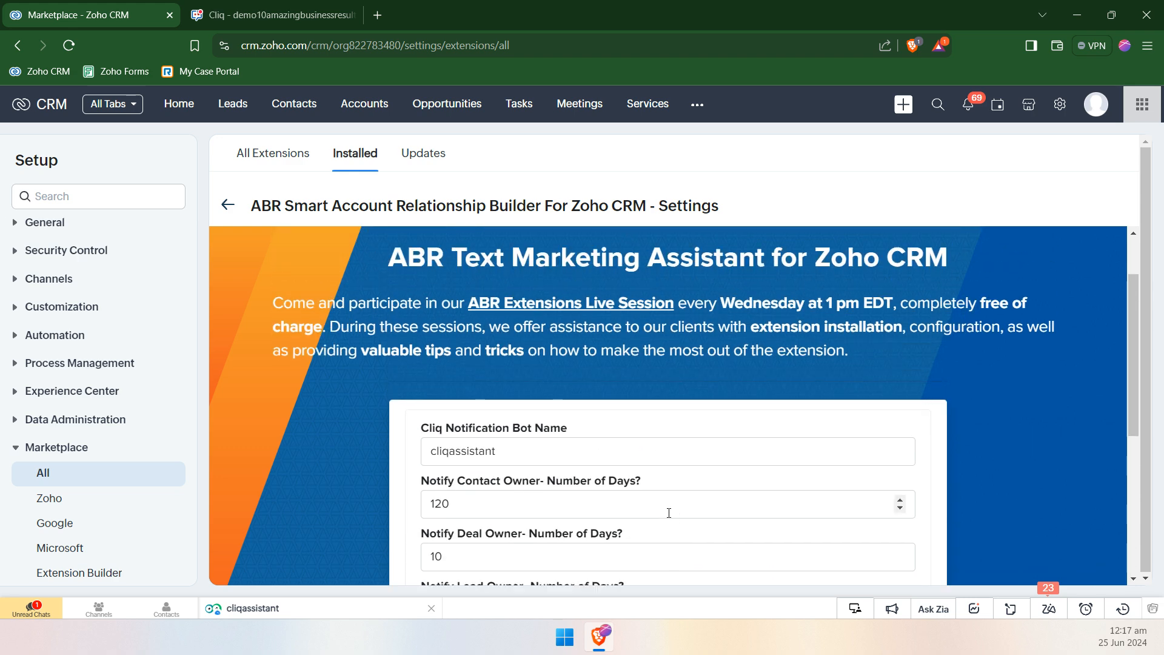
# - Open the Leads module in a new browser tab, closing the Cliq tab, and open the first lead in My Today's Followups
pyautogui.middleClick(233, 104)
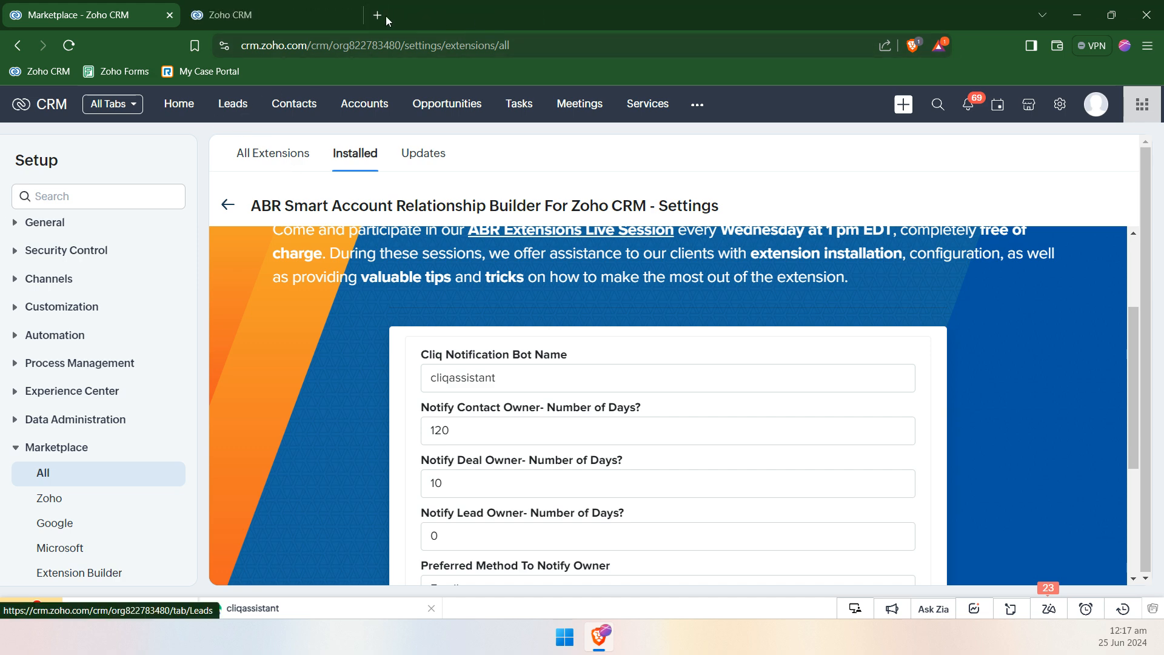
pyautogui.middleClick(431, 16)
pyautogui.click(262, 6)
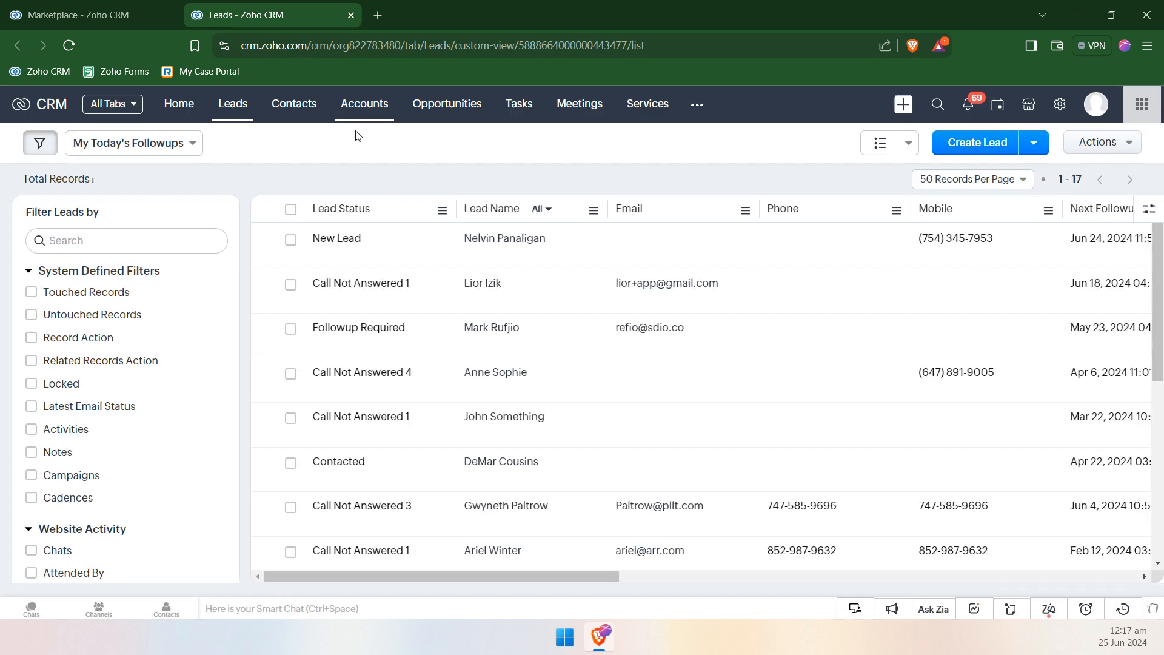
pyautogui.click(458, 251)
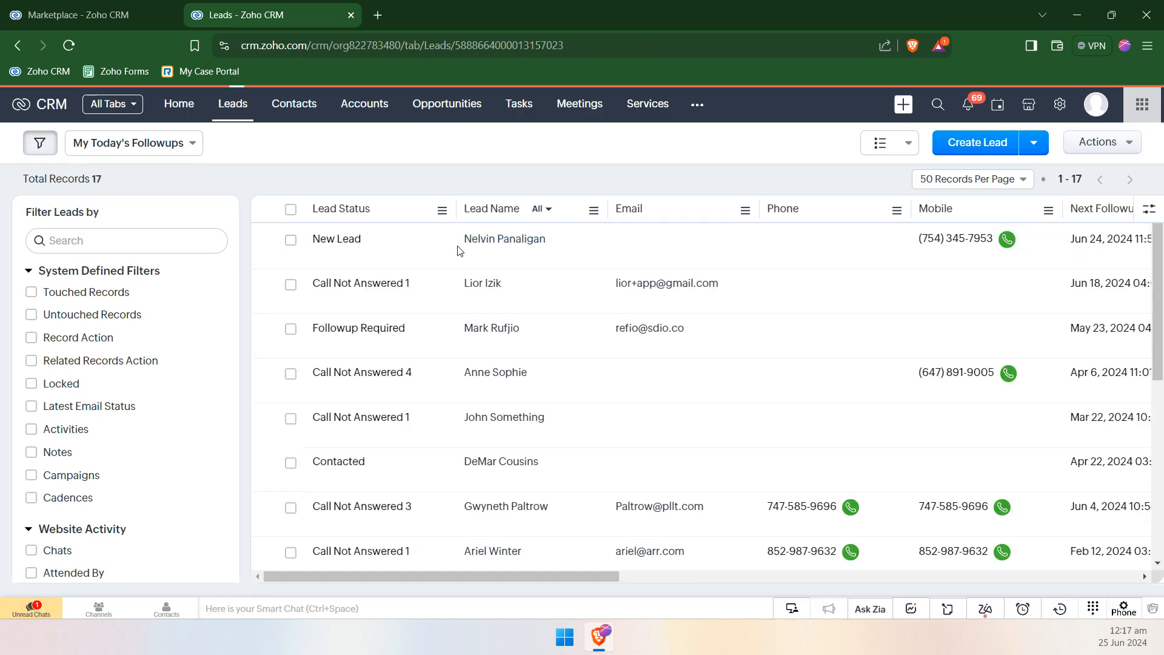
# - Search the lead's page for "real last" and inspect the Real Last Update date and time field, cancelling its edit
pyautogui.hotkey('ctrl', 'f')
pyautogui.write('real last')
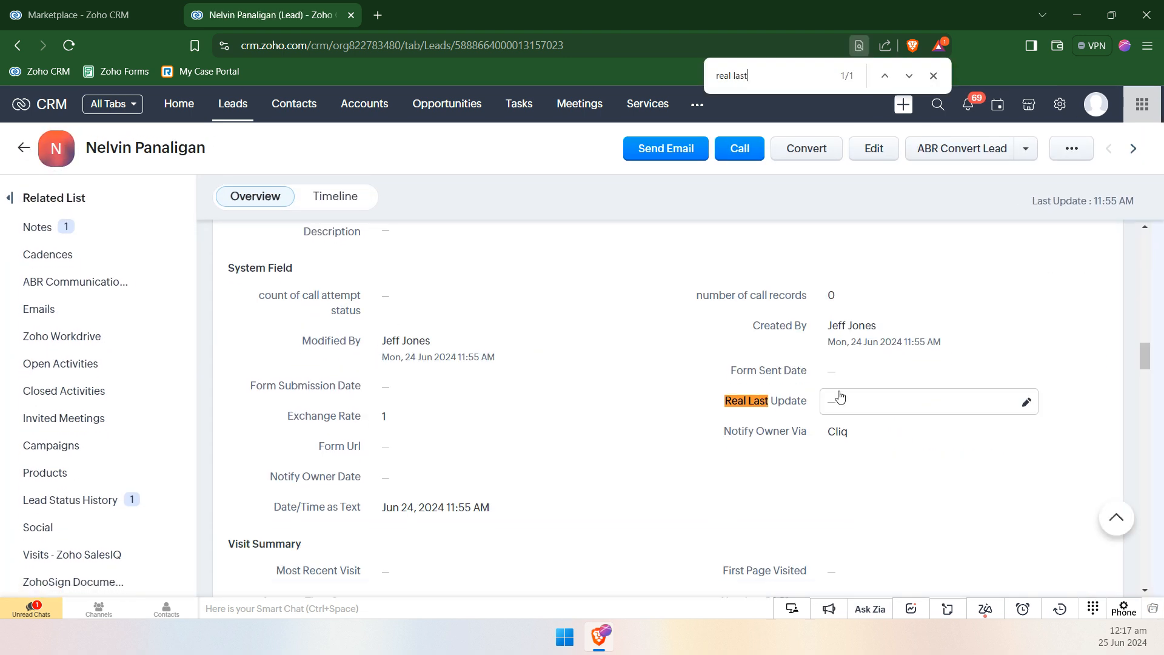
pyautogui.click(876, 402)
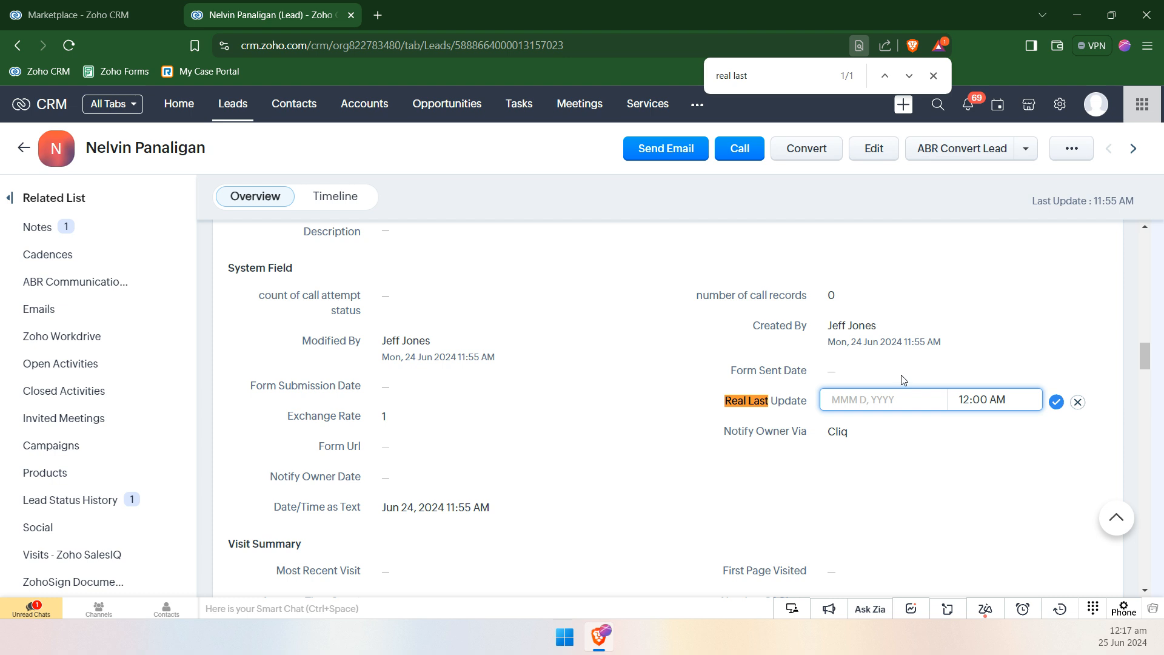
pyautogui.click(1078, 404)
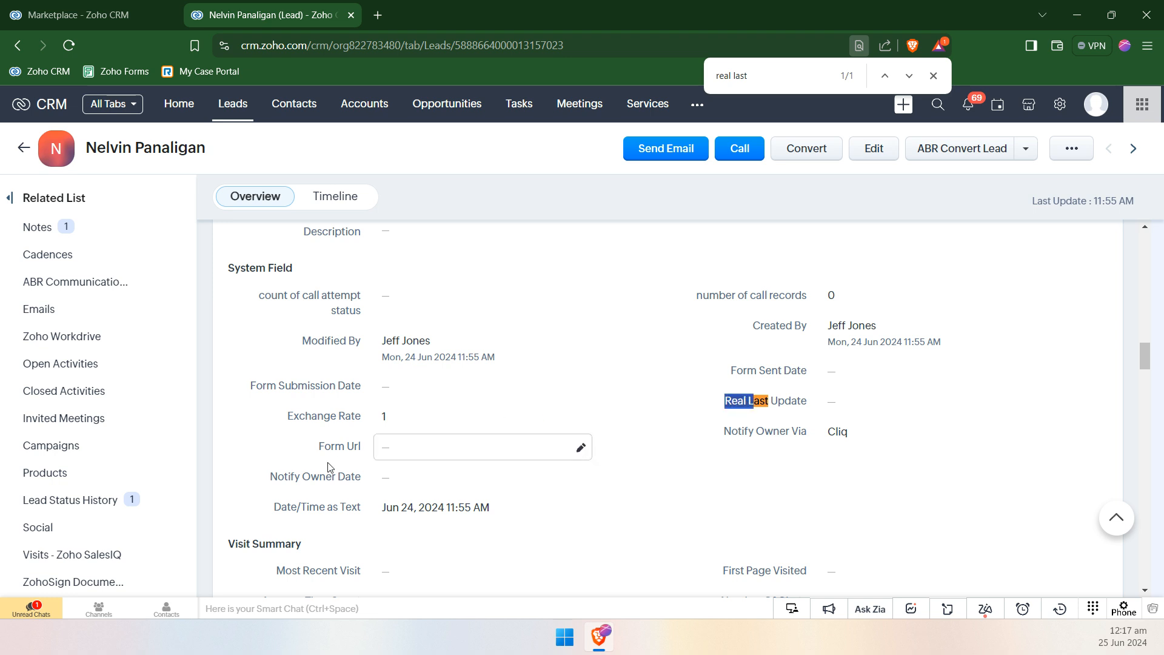
# - Examine the Notify Owner Date field in the lead's System Field section
pyautogui.moveTo(268, 478)
pyautogui.mouseDown()
pyautogui.moveTo(305, 479)
pyautogui.moveTo(261, 484)
pyautogui.mouseUp()
pyautogui.click(305, 479)
pyautogui.click(277, 480)
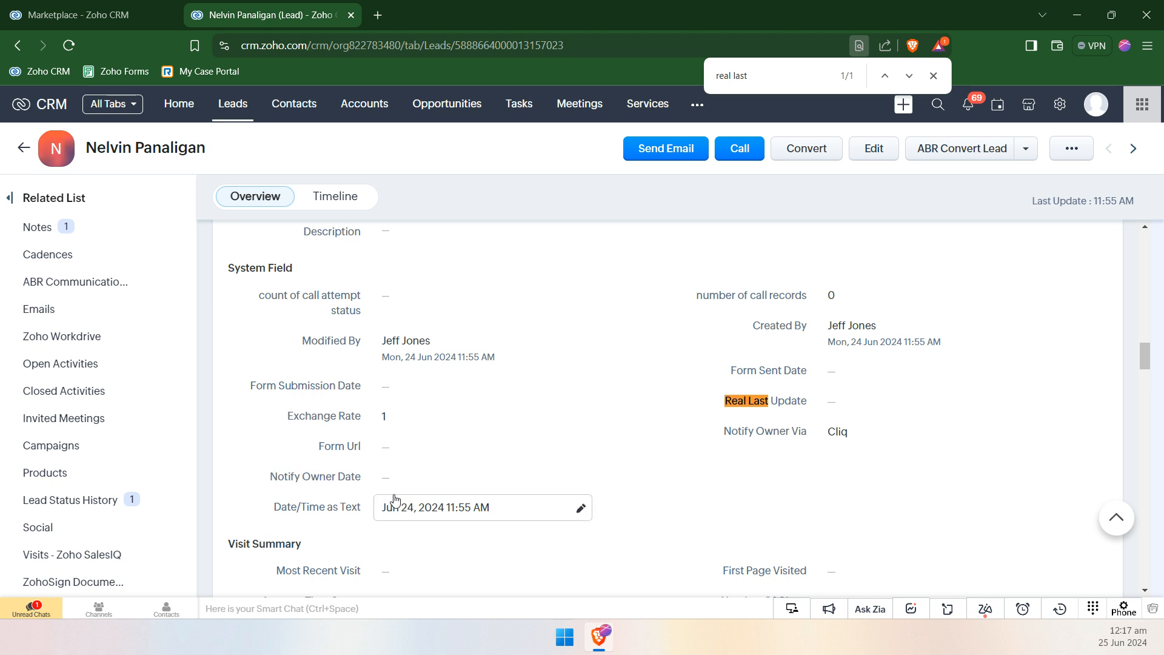